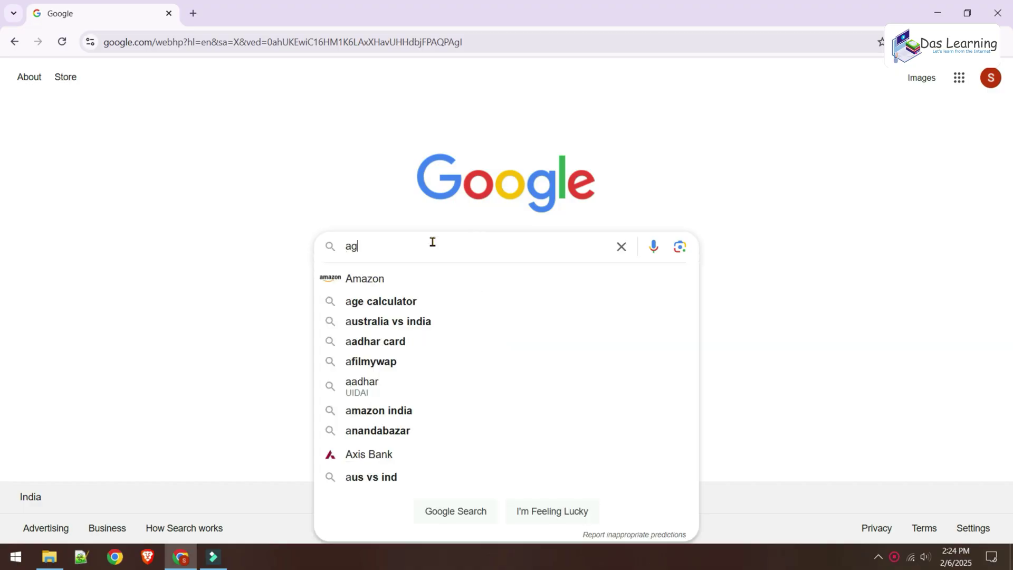
Search Google for 'agentspace' using the suggestion offered after typing 'agentsp'
text(ents)
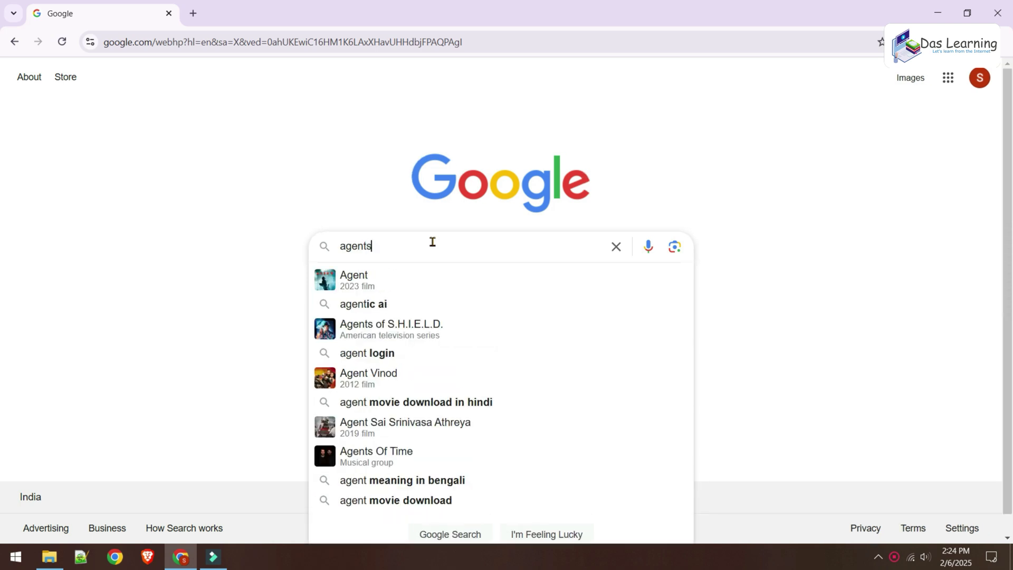
text(p)
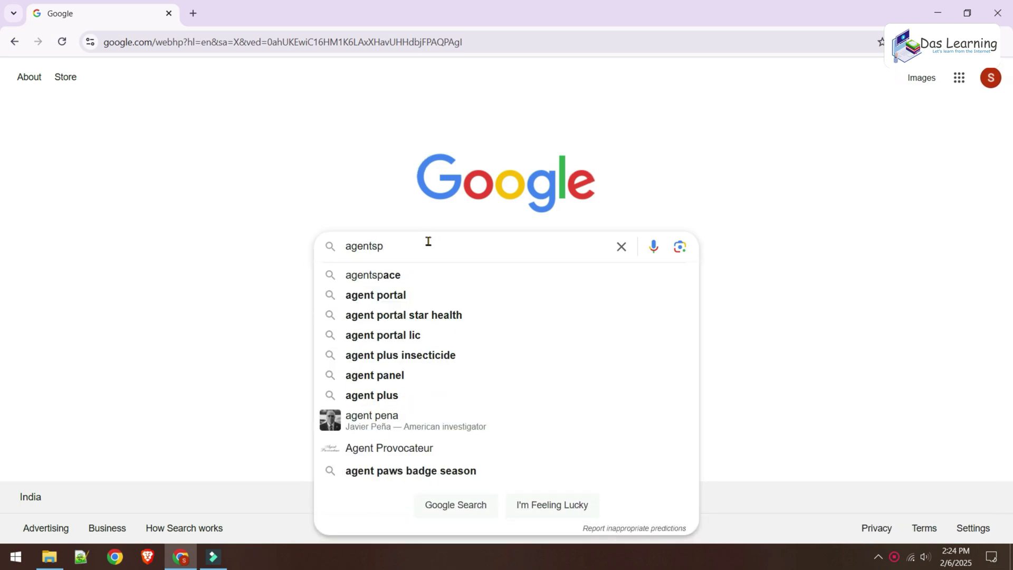
click(415, 283)
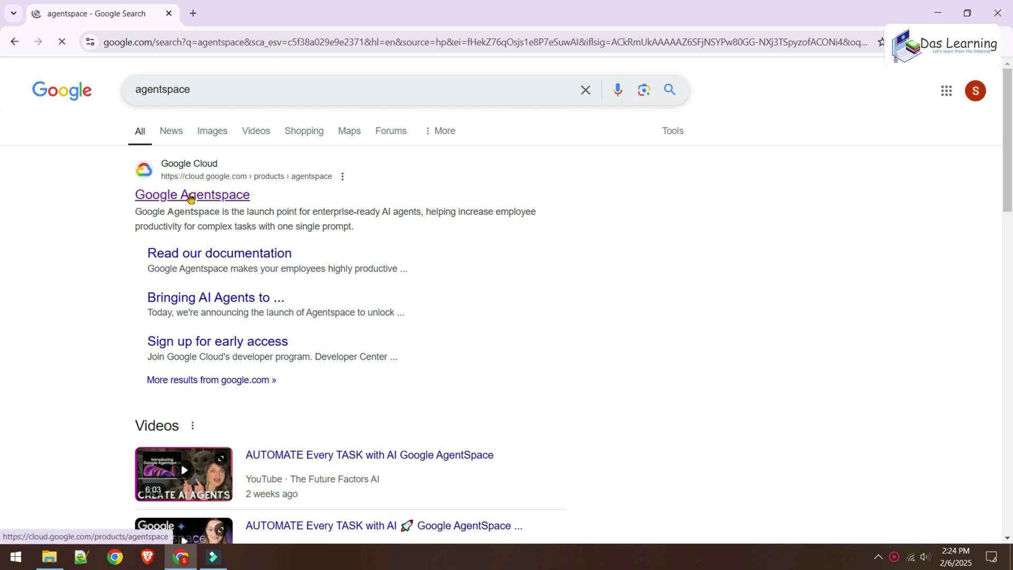
Open the Google Agentspace product page and browse down to its supported connector logos
click(191, 197)
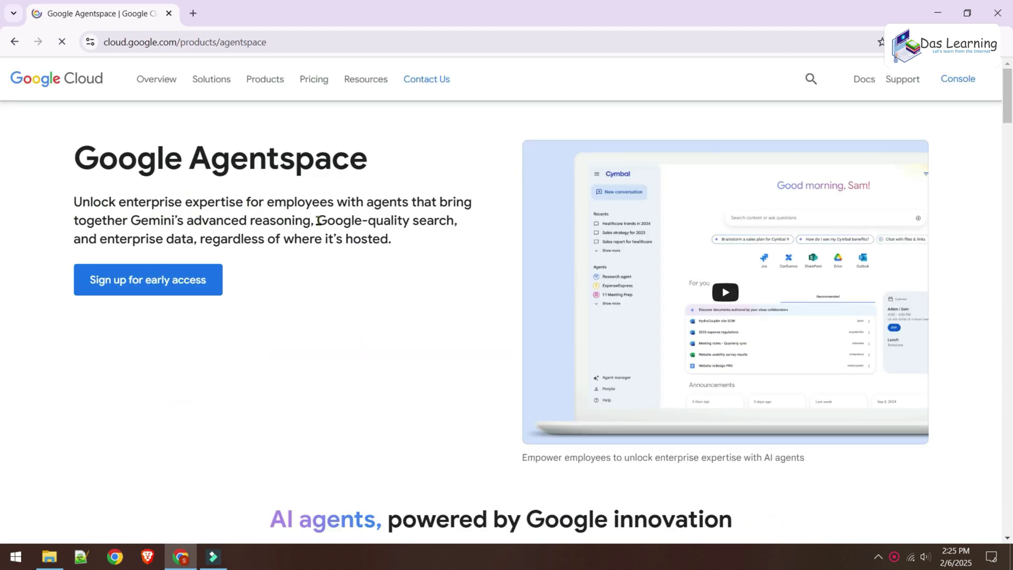
scroll(463, 311, down, 10)
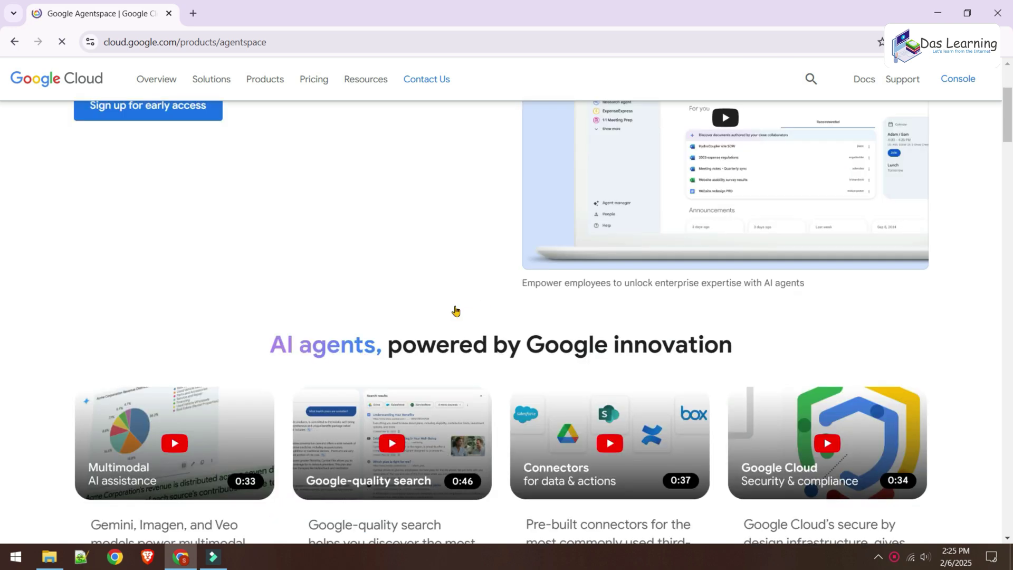
scroll(457, 307, up, 5)
scroll(456, 307, down, 10)
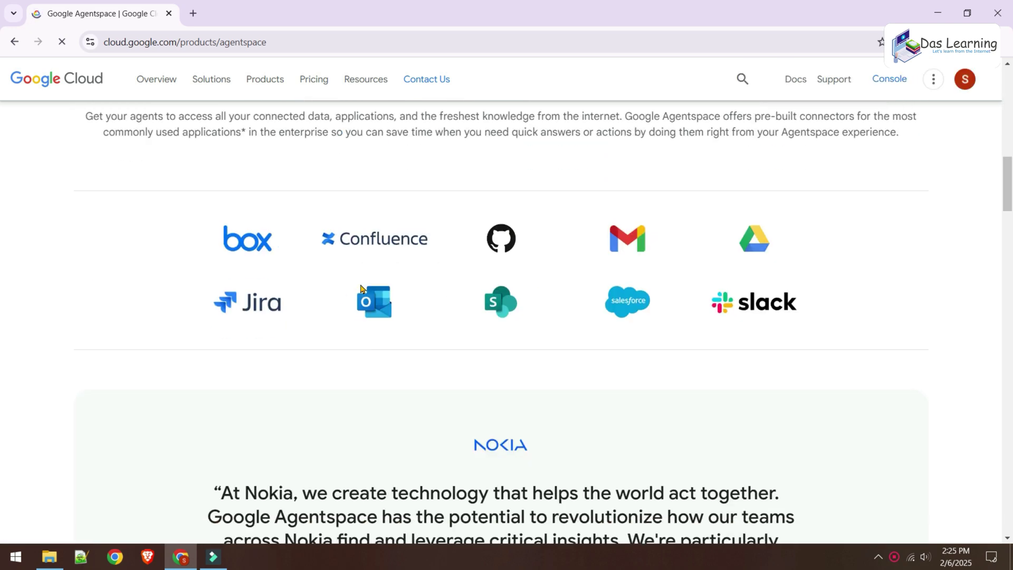
scroll(362, 288, up, 2)
scroll(362, 288, down, 6)
scroll(362, 287, down, 20)
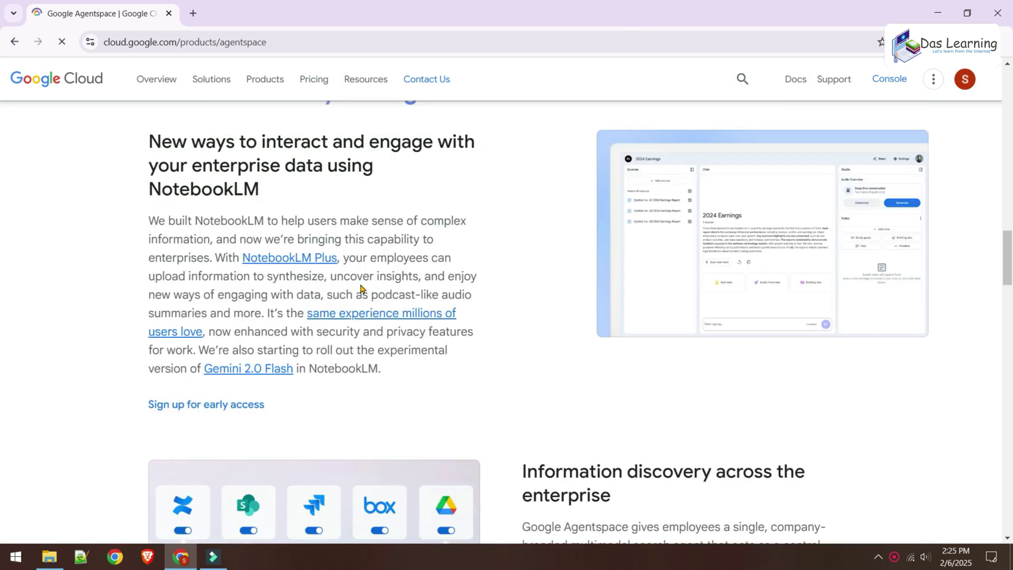
scroll(379, 290, up, 18)
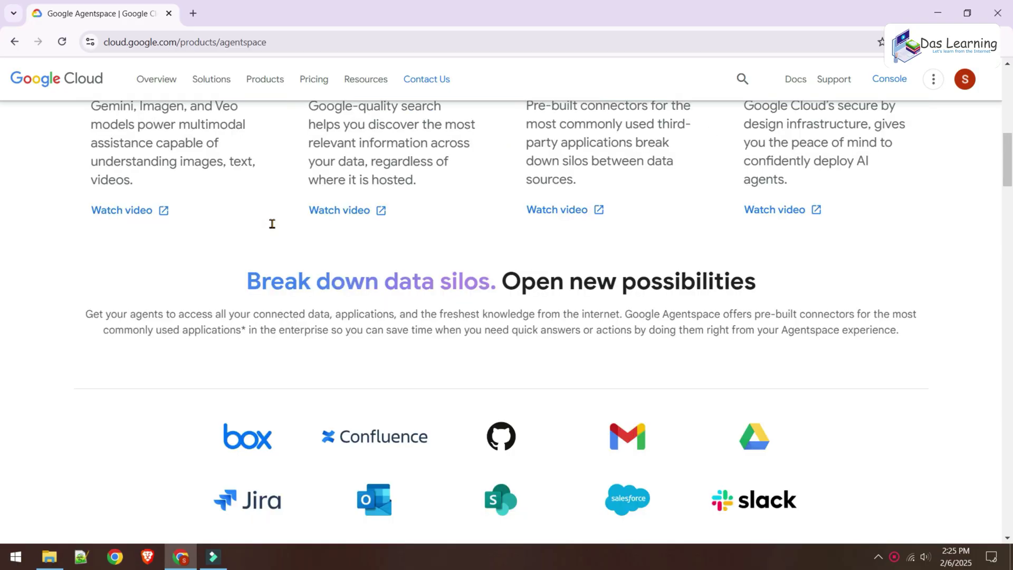
Fill in and submit the 'Sign up for early access' form for Agentspace
scroll(271, 221, up, 10)
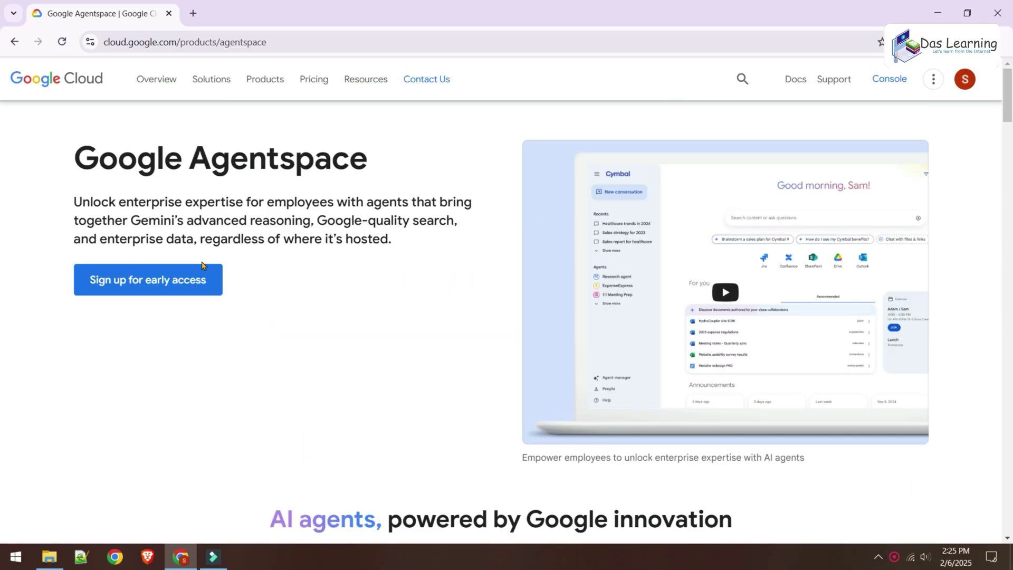
click(153, 281)
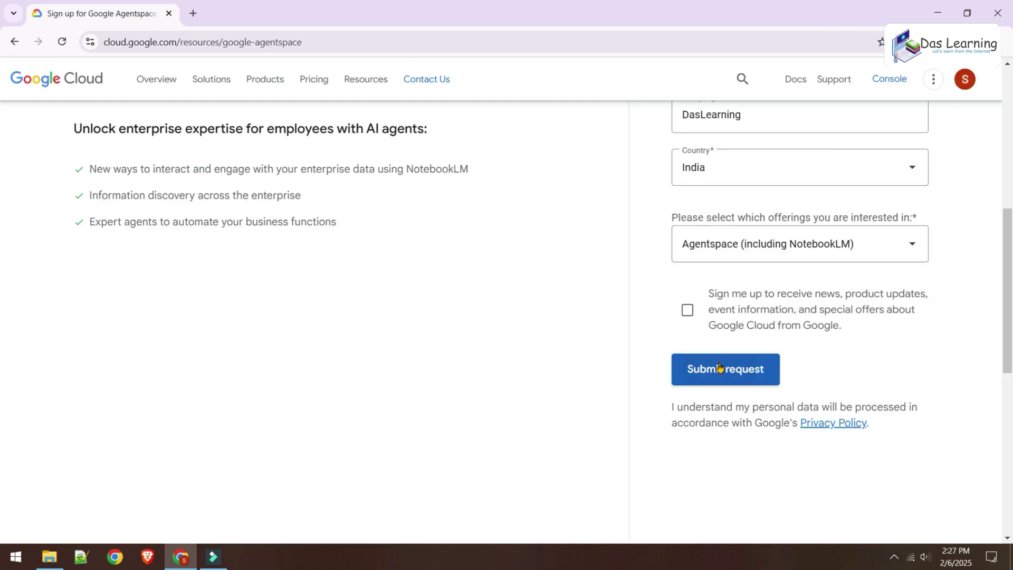
click(718, 367)
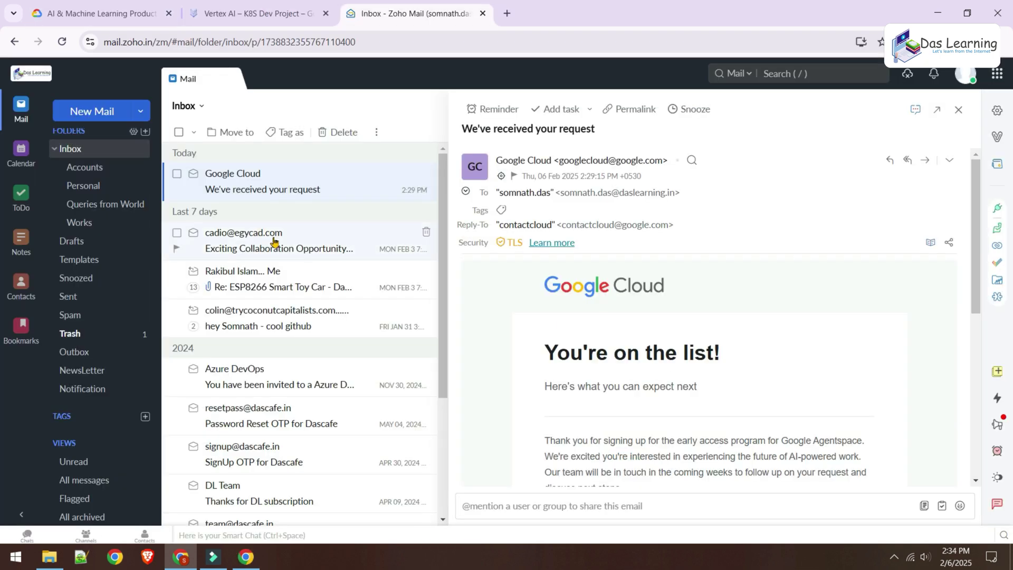
Read Google Cloud's 'We've received your request' email with its 'You're on the list!' heading
click(270, 190)
click(273, 191)
scroll(734, 291, down, 3)
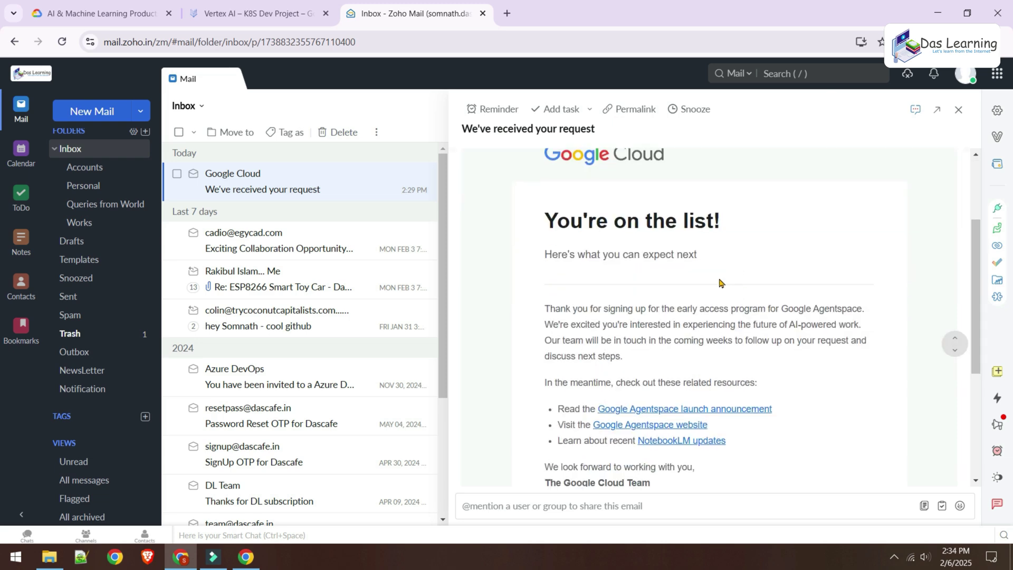
triple_click(752, 234)
scroll(694, 261, down, 5)
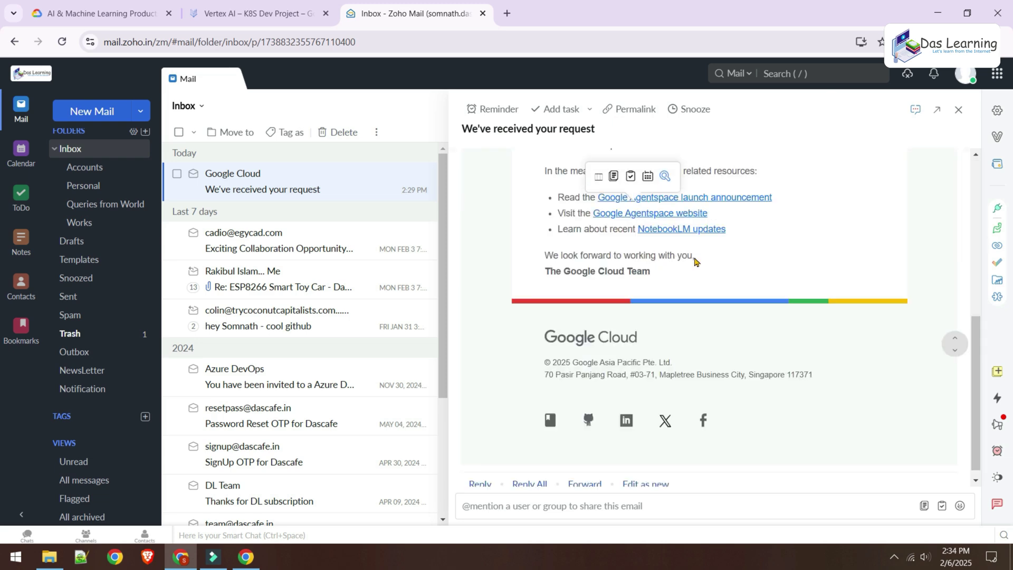
scroll(691, 262, up, 5)
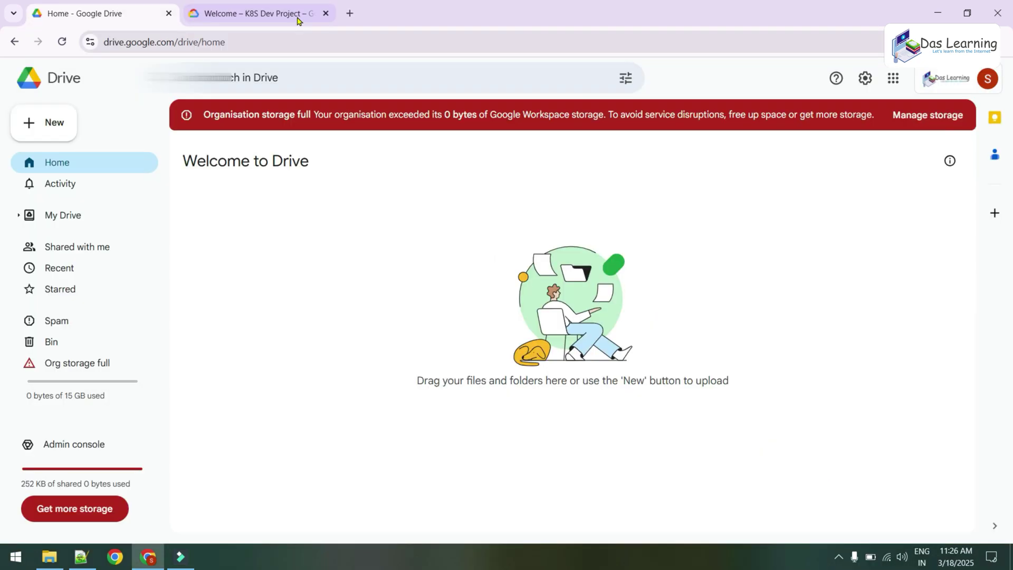
In the console, search 'agent builder' and open the Agent Builder result
click(297, 20)
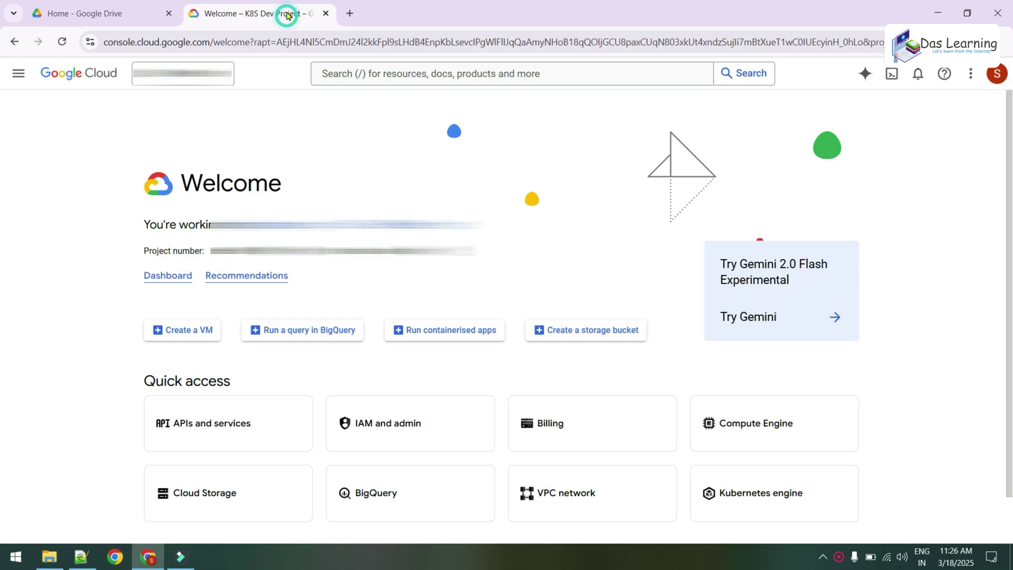
click(357, 68)
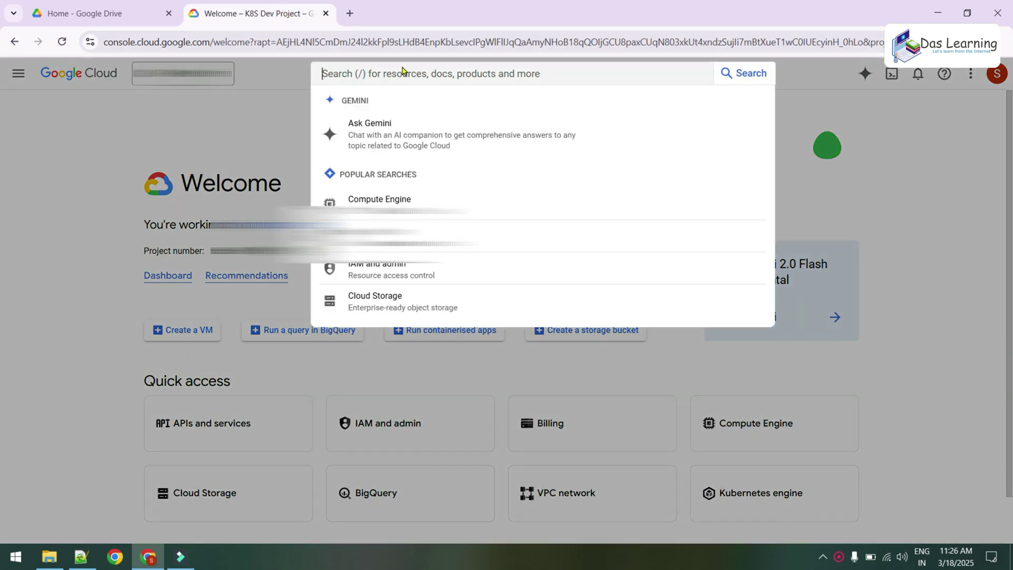
text(agent)
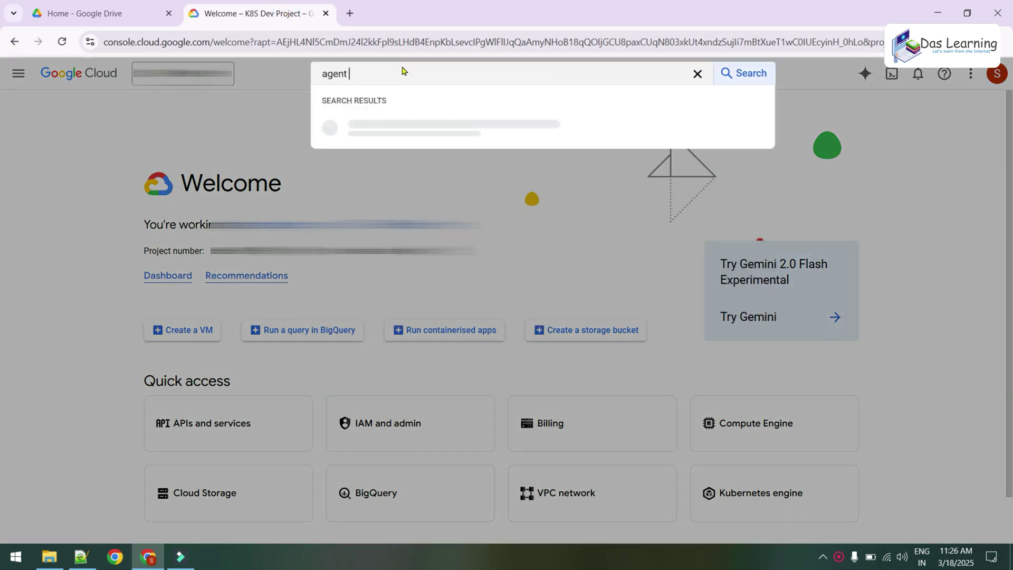
text( builder)
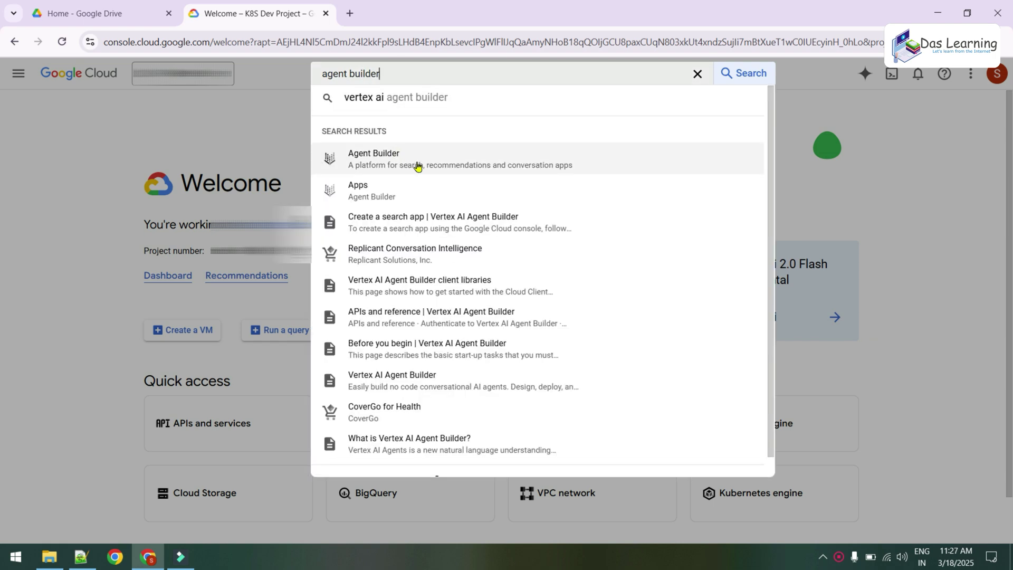
click(438, 165)
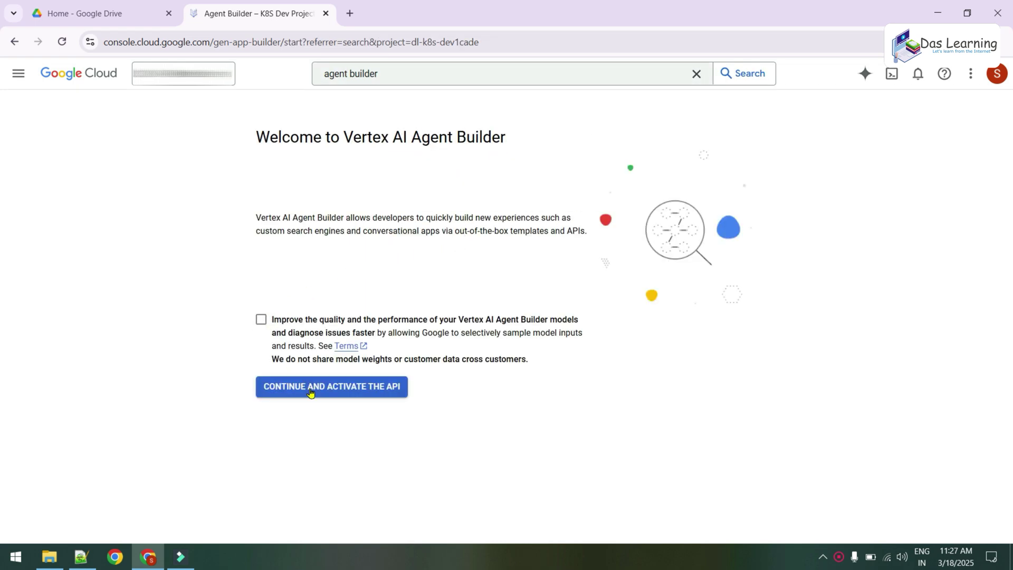
Choose 'Continue and activate the API' to enable the Vertex AI Agent Builder API
click(340, 391)
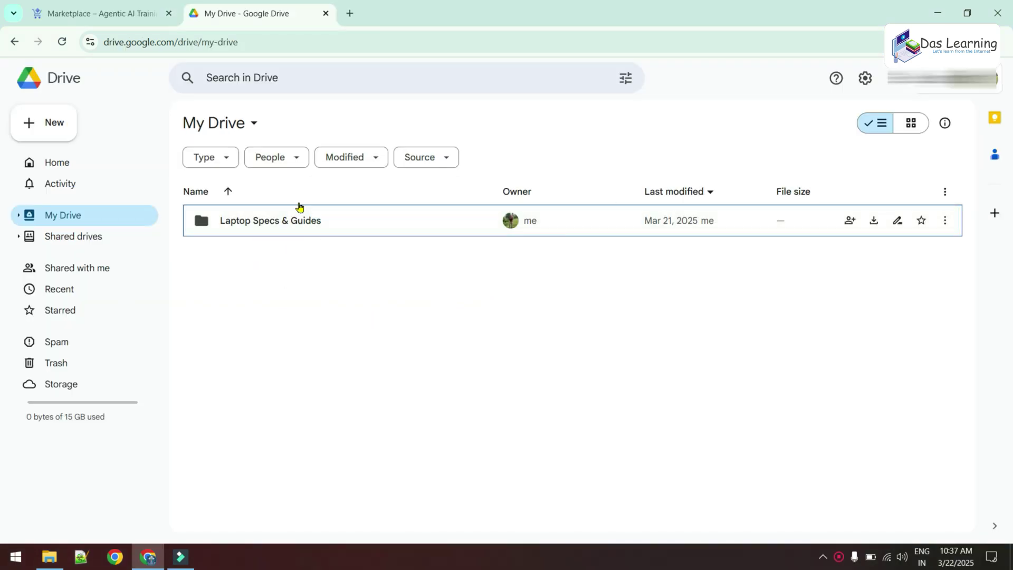
Enter the Laptop Specs & Guides Drive folder and preview the local precision-15-5530 PDF
double_click(250, 227)
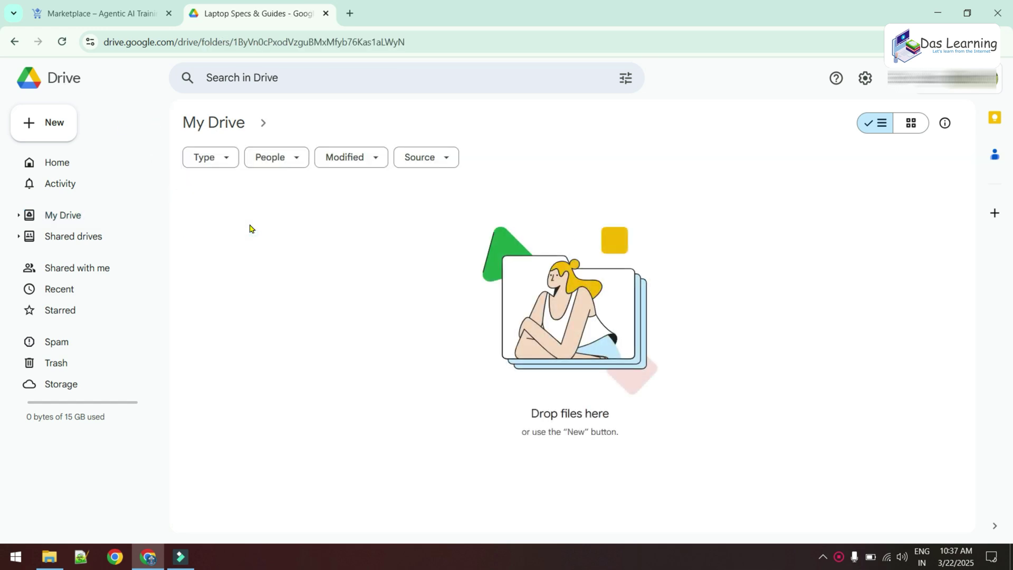
click(49, 557)
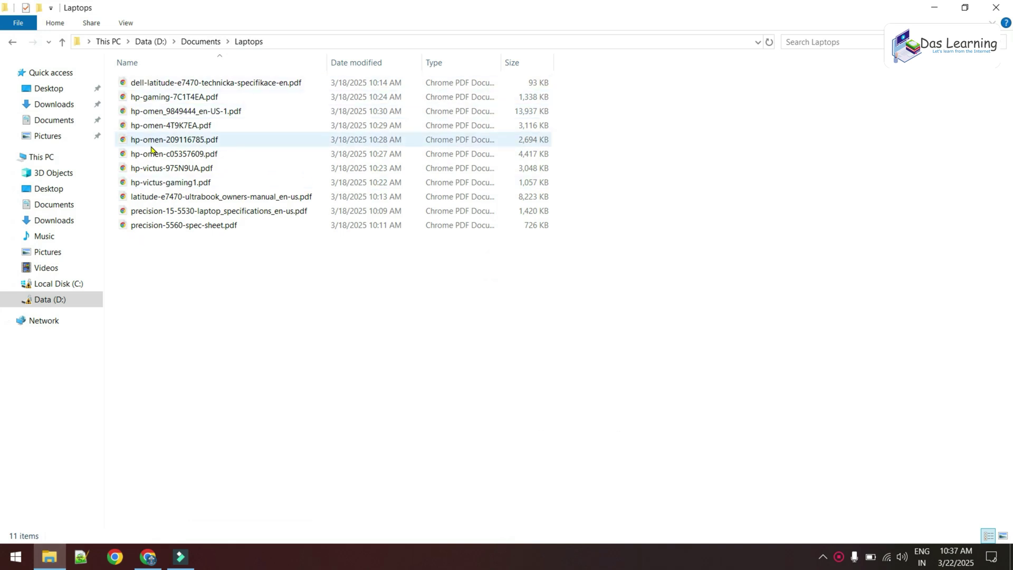
double_click(161, 211)
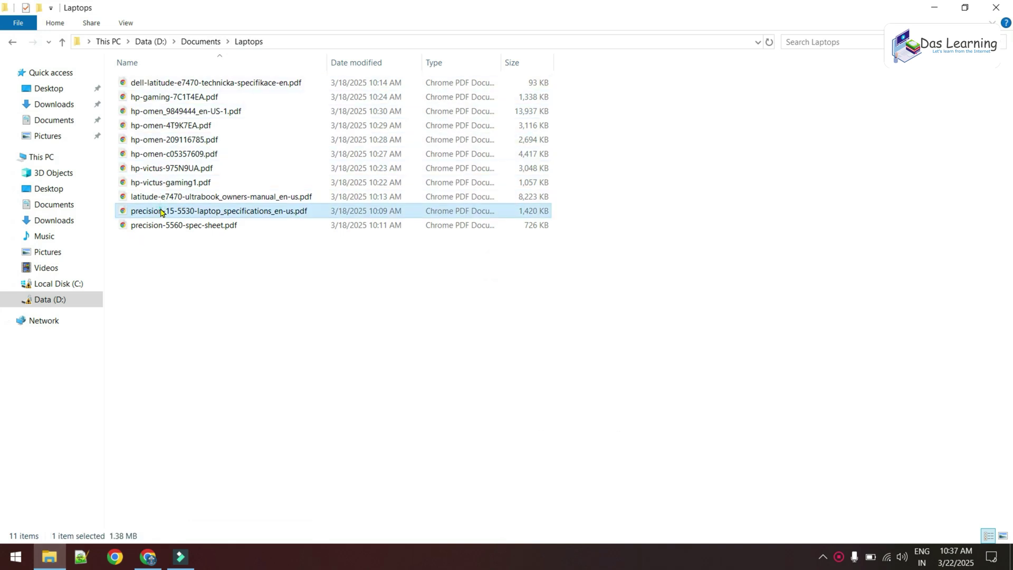
scroll(378, 274, down, 20)
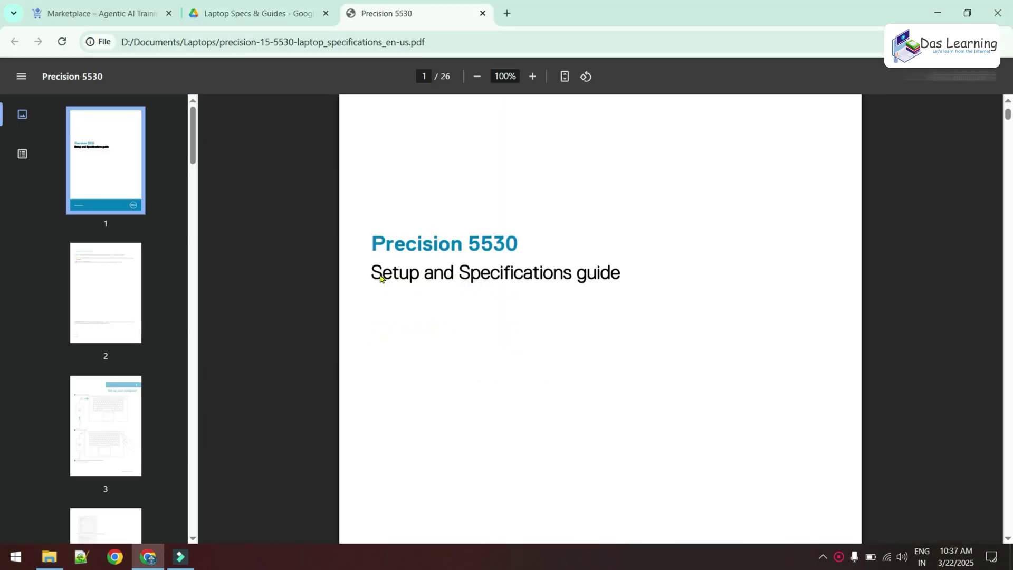
scroll(380, 278, down, 7)
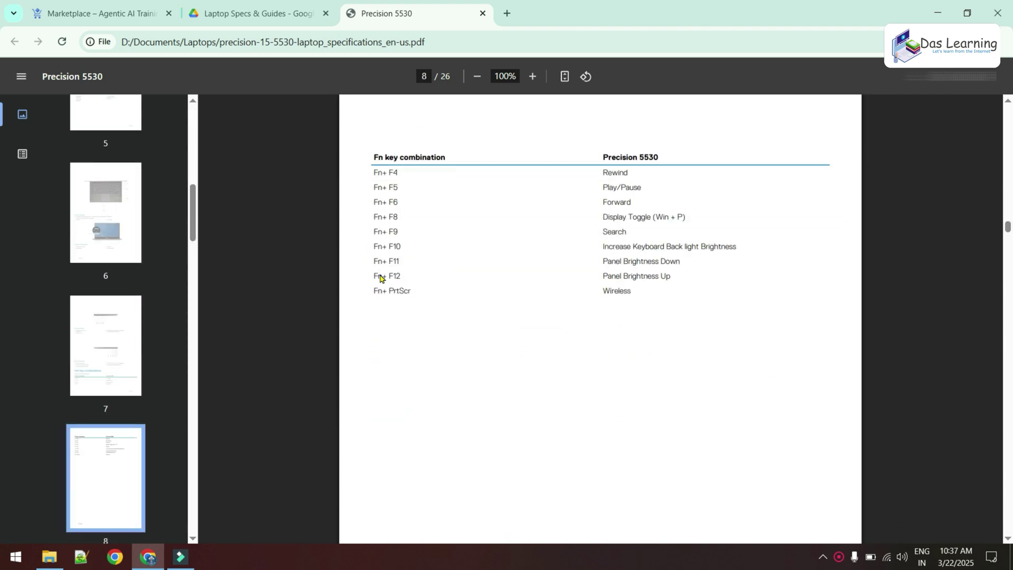
click(483, 14)
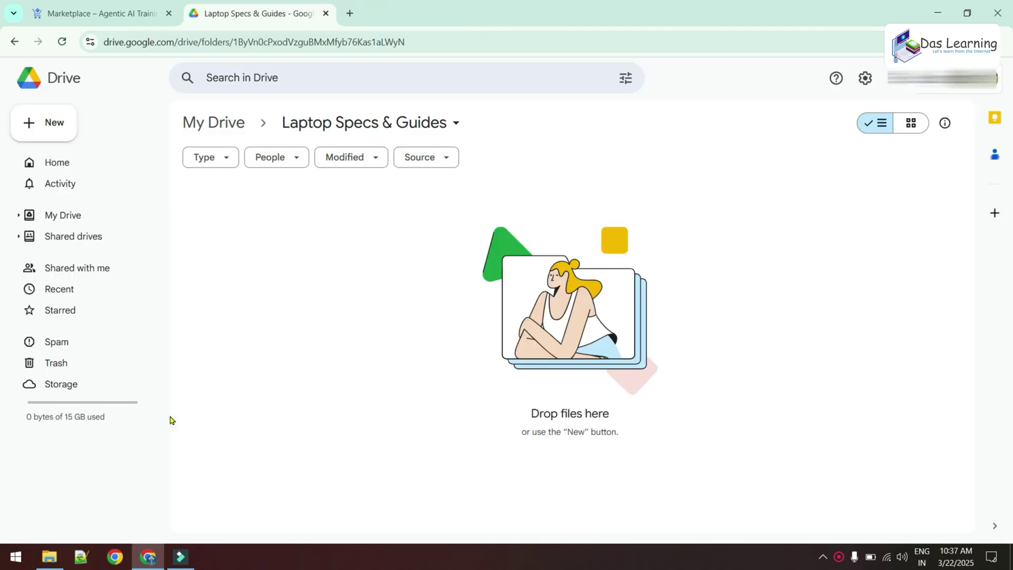
Create an 'HP Laptops' folder in Drive and drag in four laptop spec PDFs
click(56, 131)
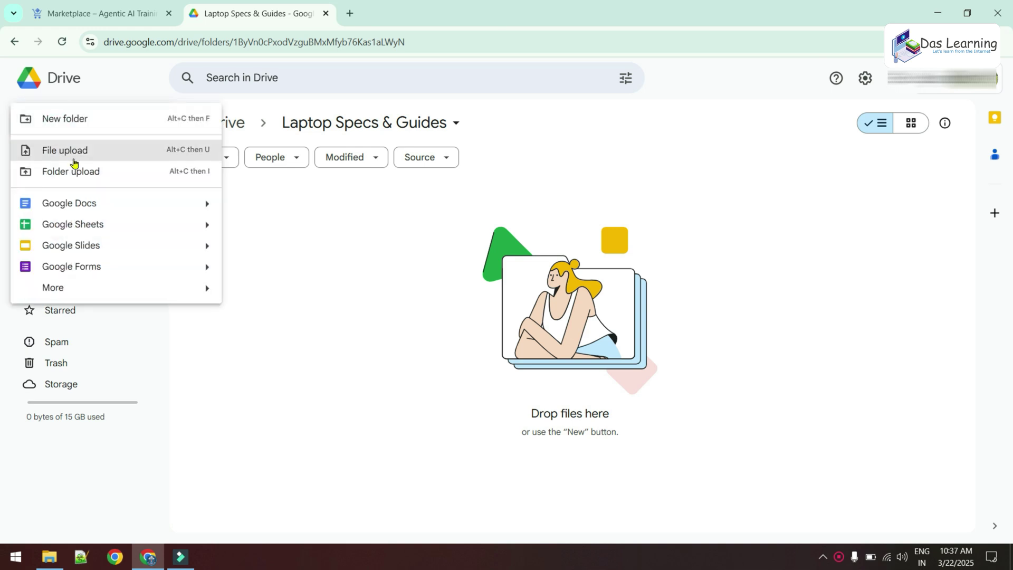
click(95, 121)
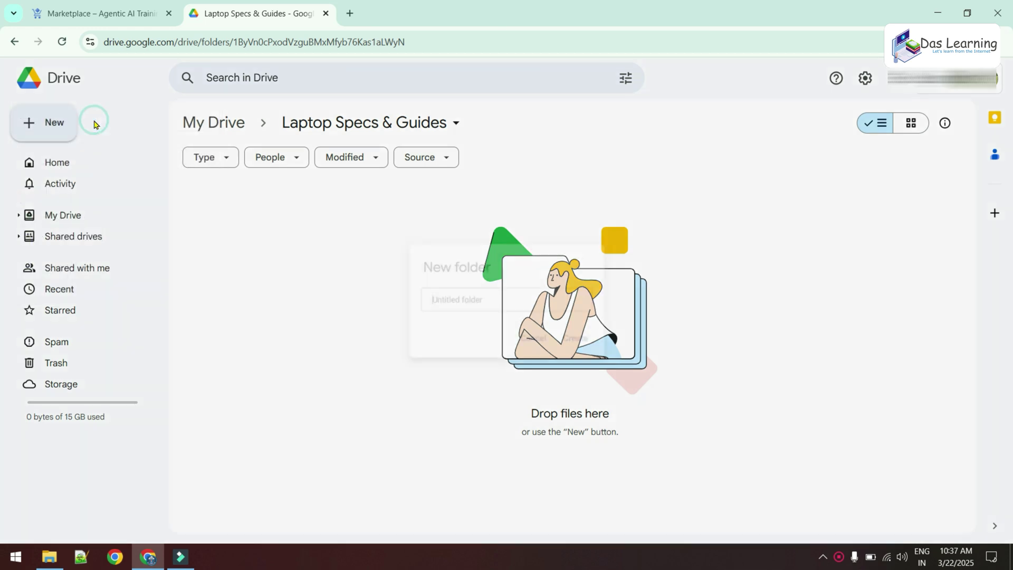
text(HP Laptops)
key(Return)
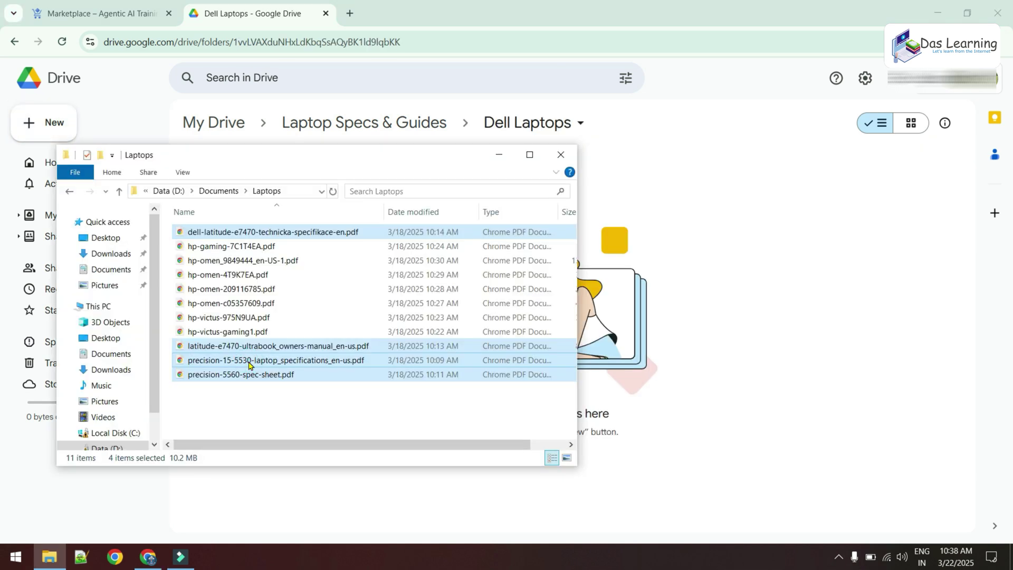
drag(249, 364, 668, 360)
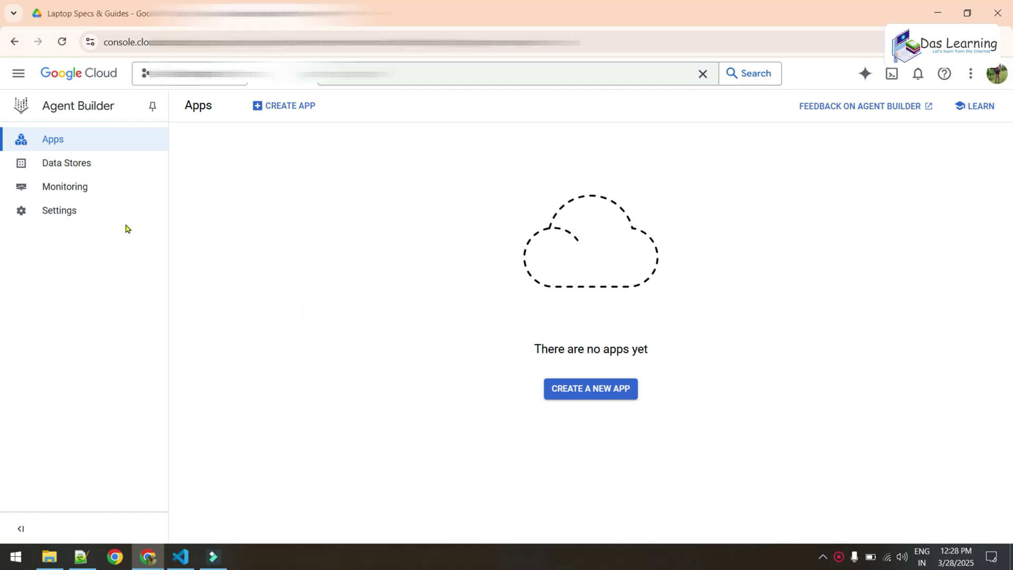
Start a new data store from the data stores list and select the Google Drive source card
click(73, 168)
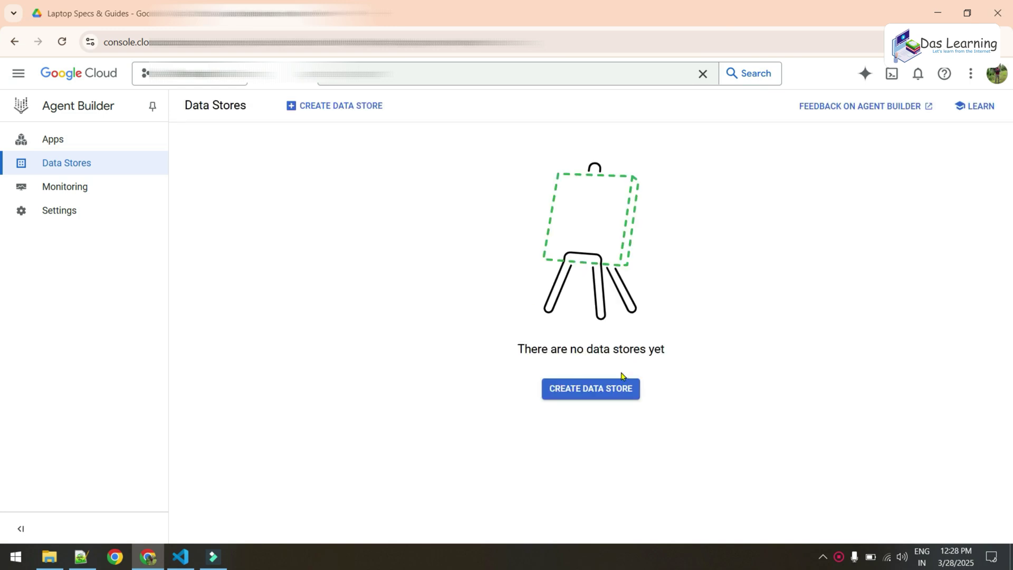
click(589, 390)
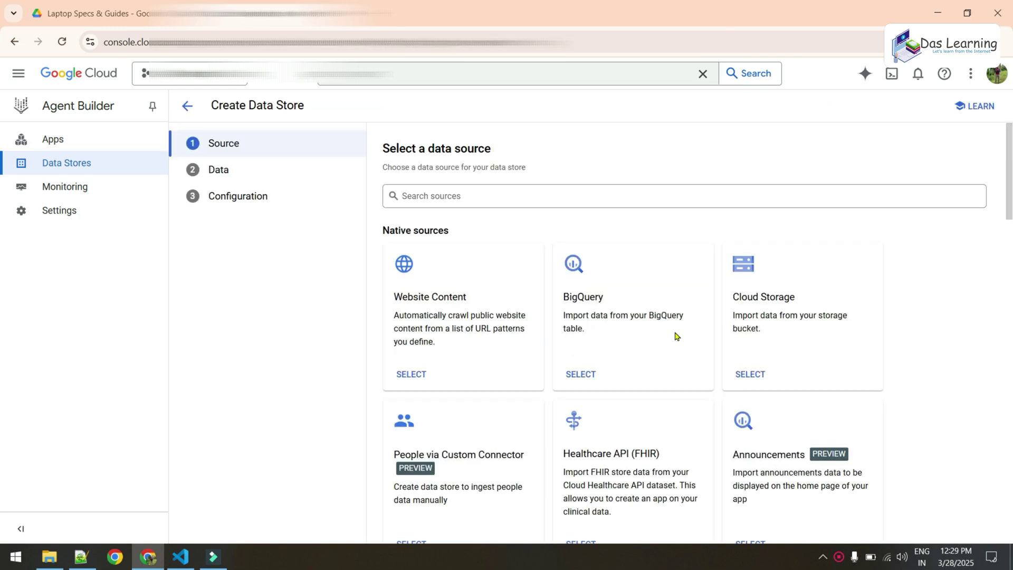
scroll(674, 335, down, 1)
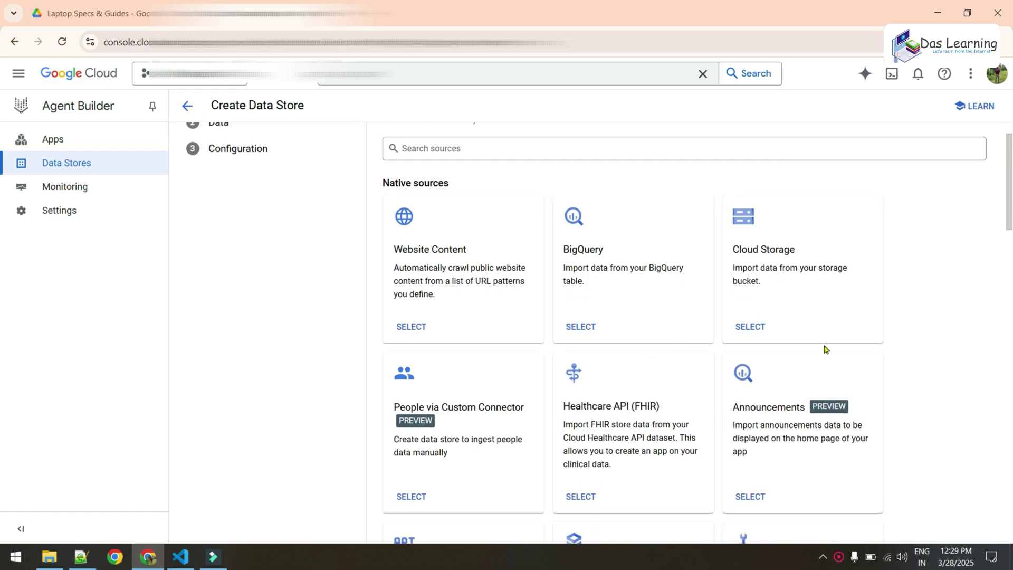
scroll(859, 241, down, 7)
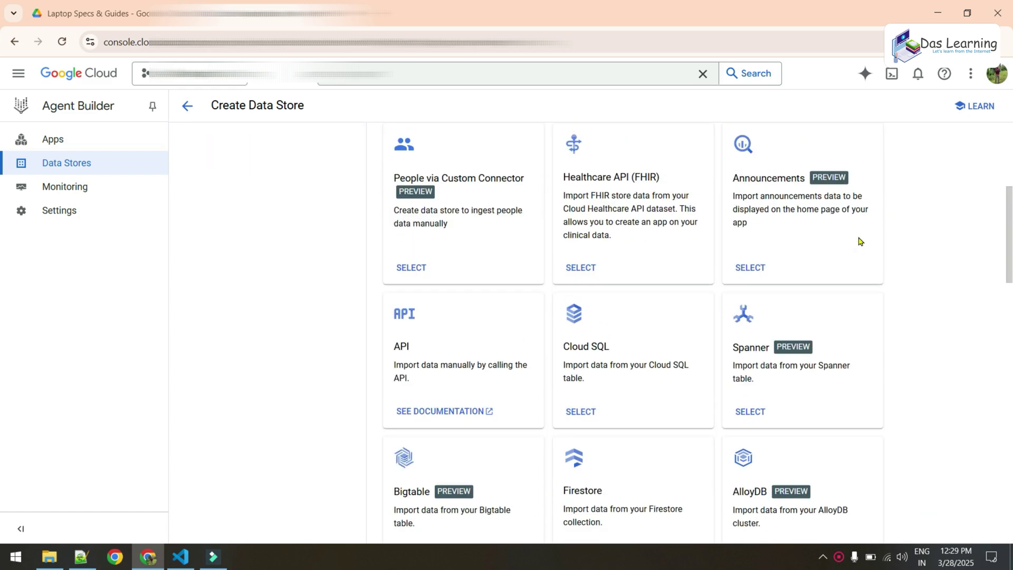
scroll(859, 241, down, 5)
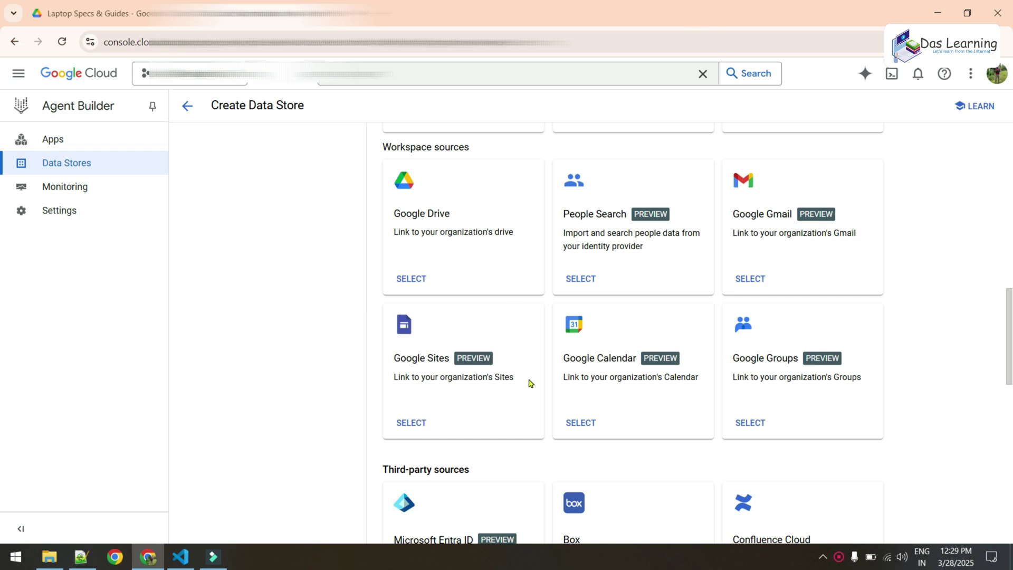
scroll(599, 399, down, 2)
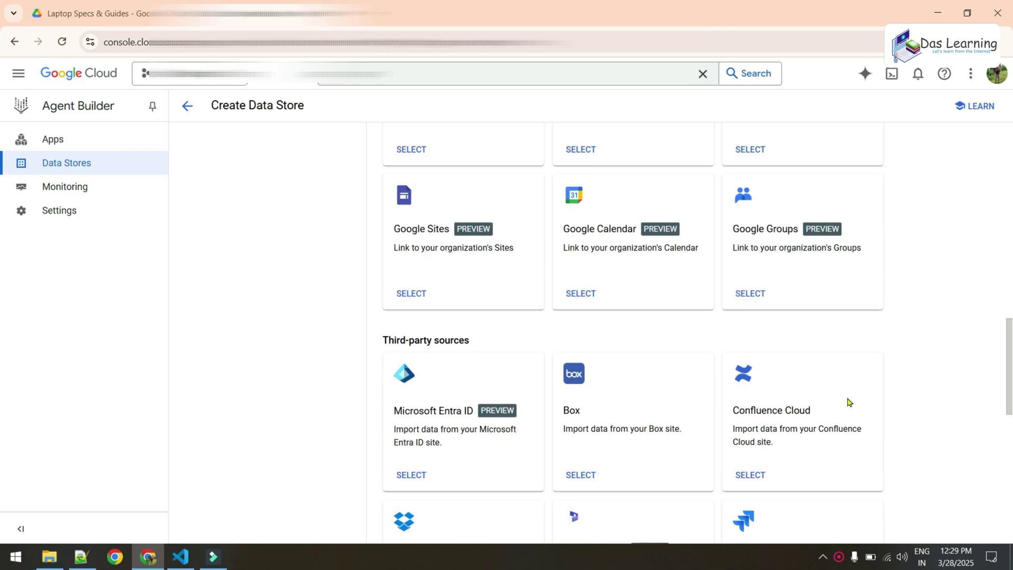
scroll(913, 394, down, 4)
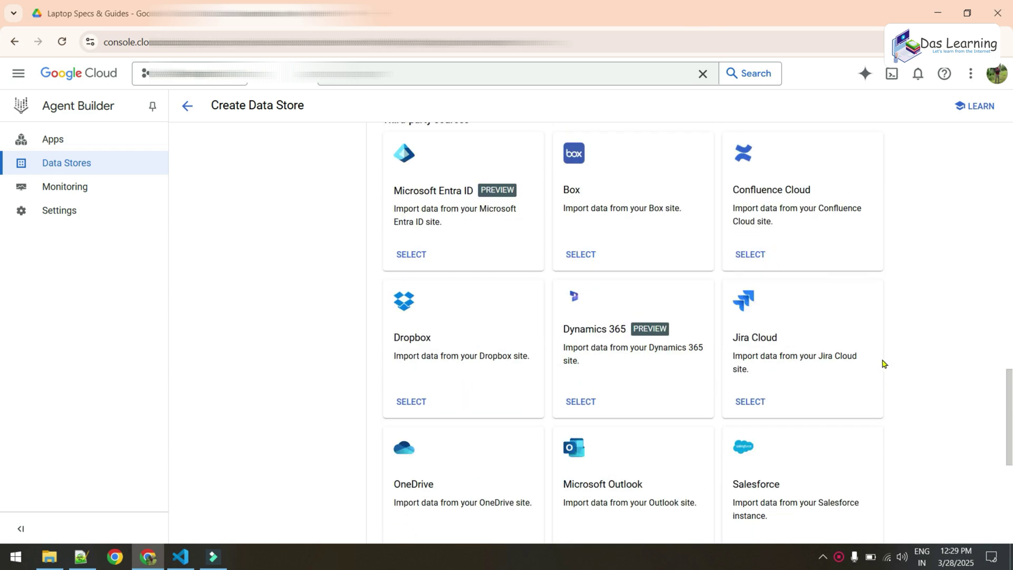
scroll(497, 309, up, 13)
scroll(497, 309, down, 5)
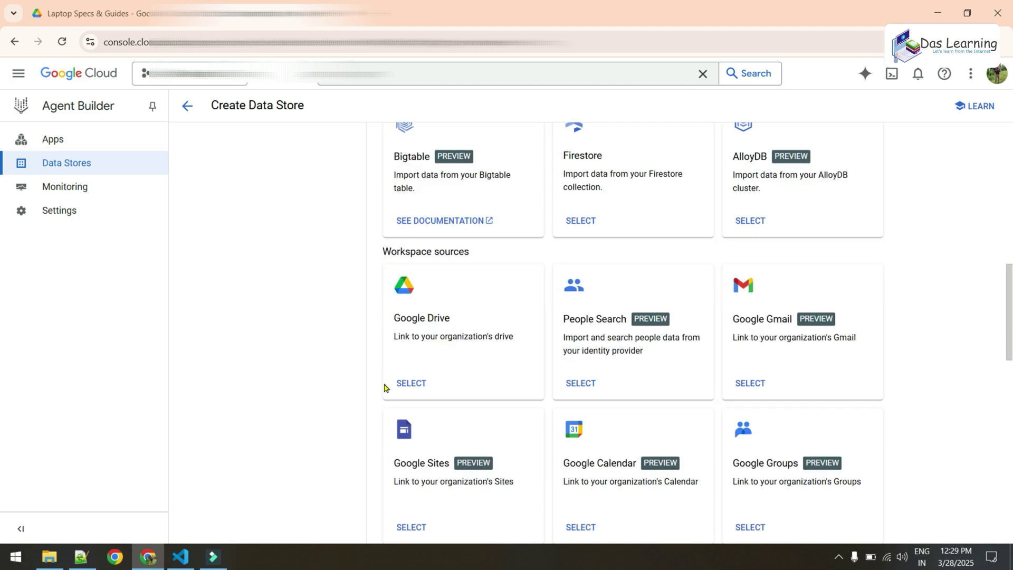
click(416, 385)
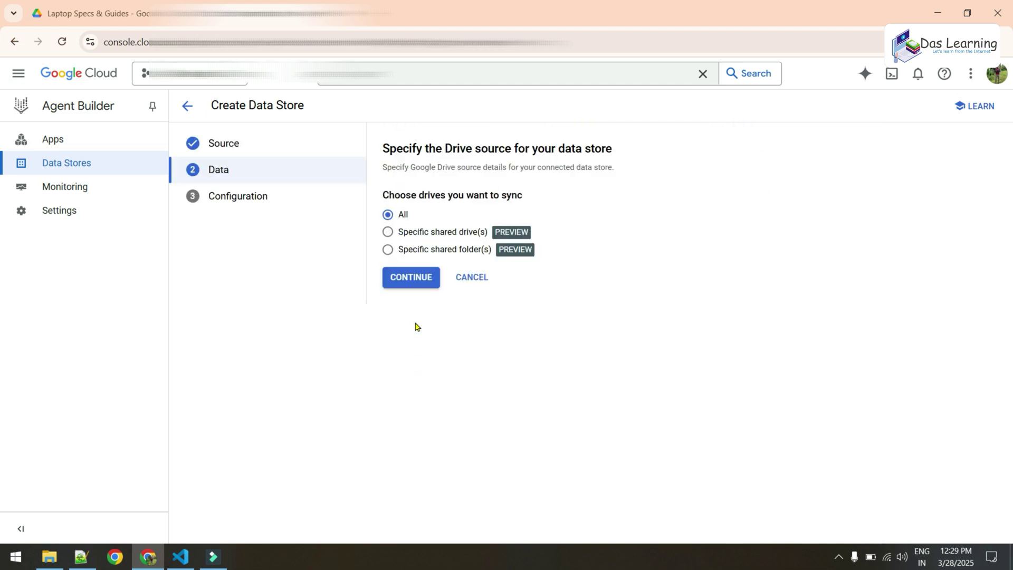
Keep syncing set to All drives and continue to the Configuration step
click(387, 234)
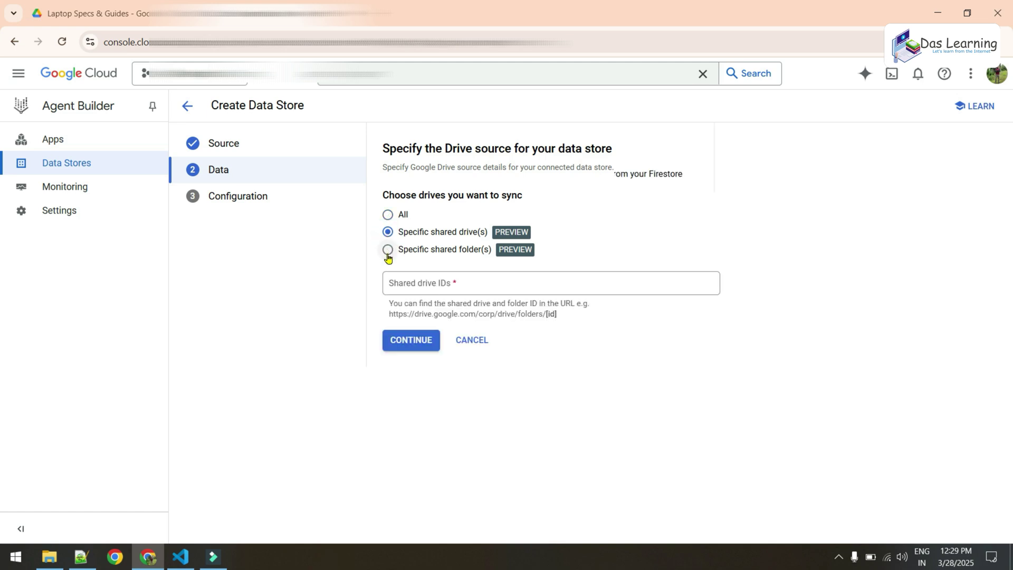
click(388, 251)
click(388, 216)
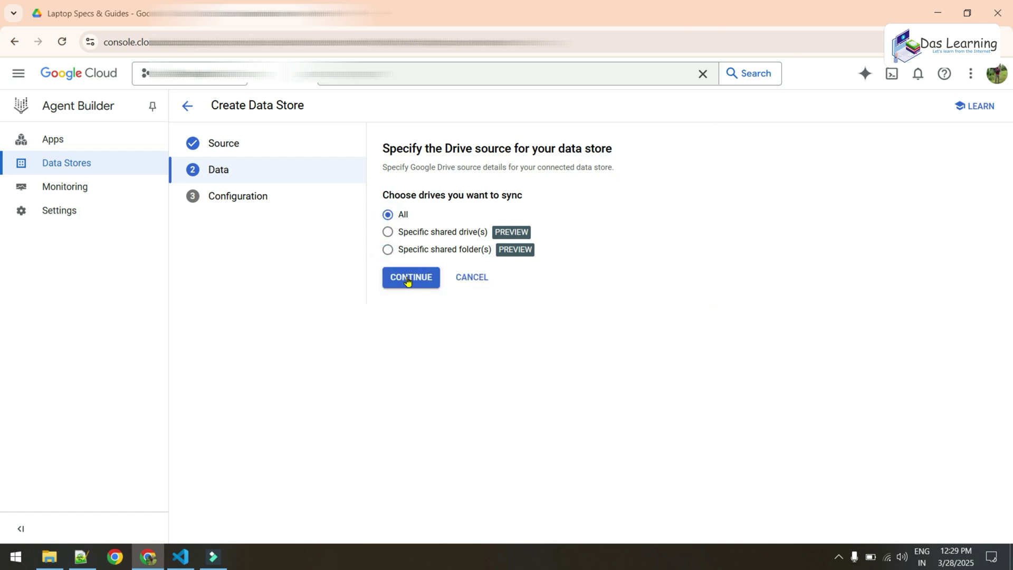
click(387, 251)
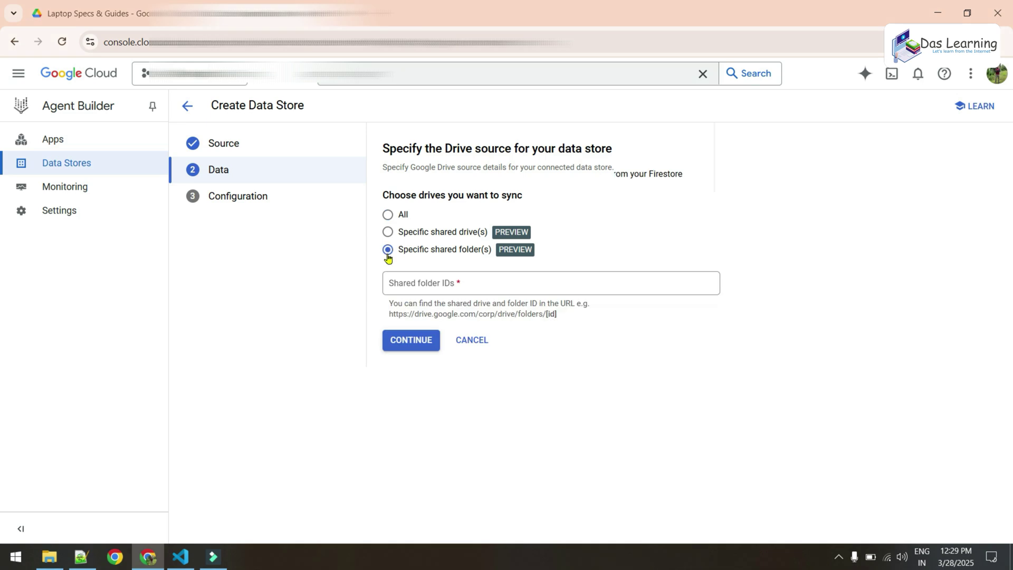
click(388, 214)
click(407, 279)
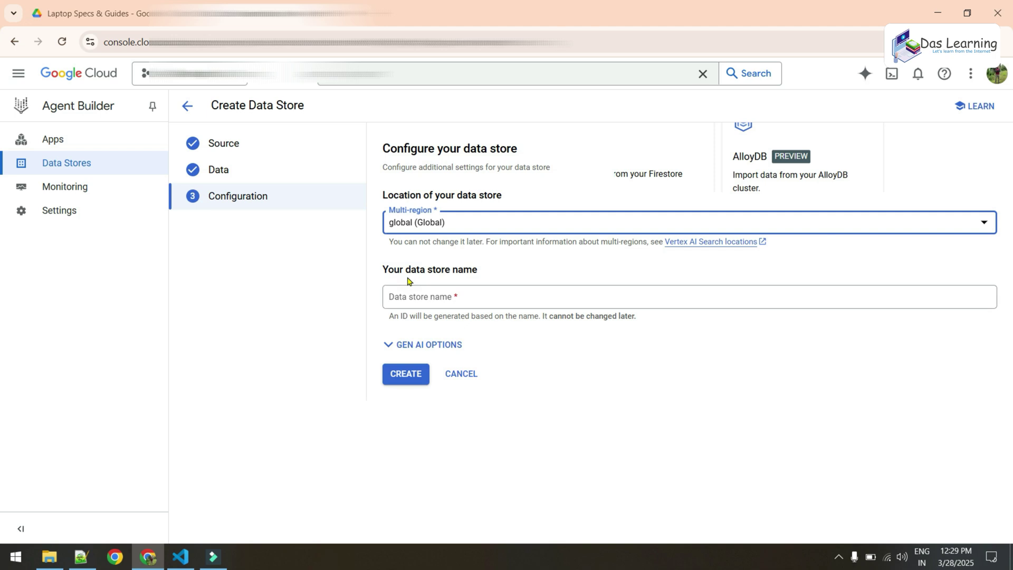
Set the data store location to global and give it a custom name ending in '-drive'
click(510, 221)
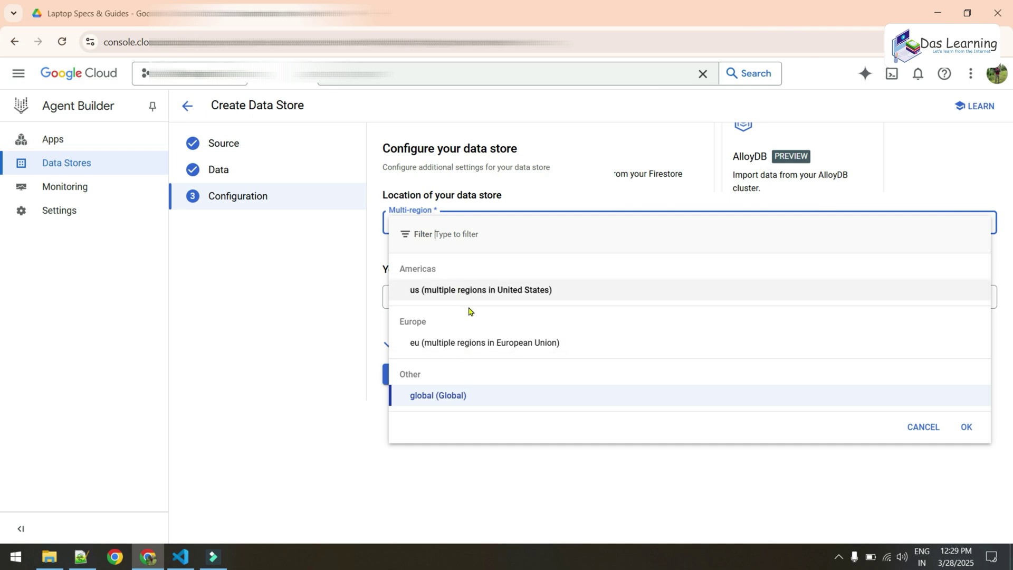
click(966, 432)
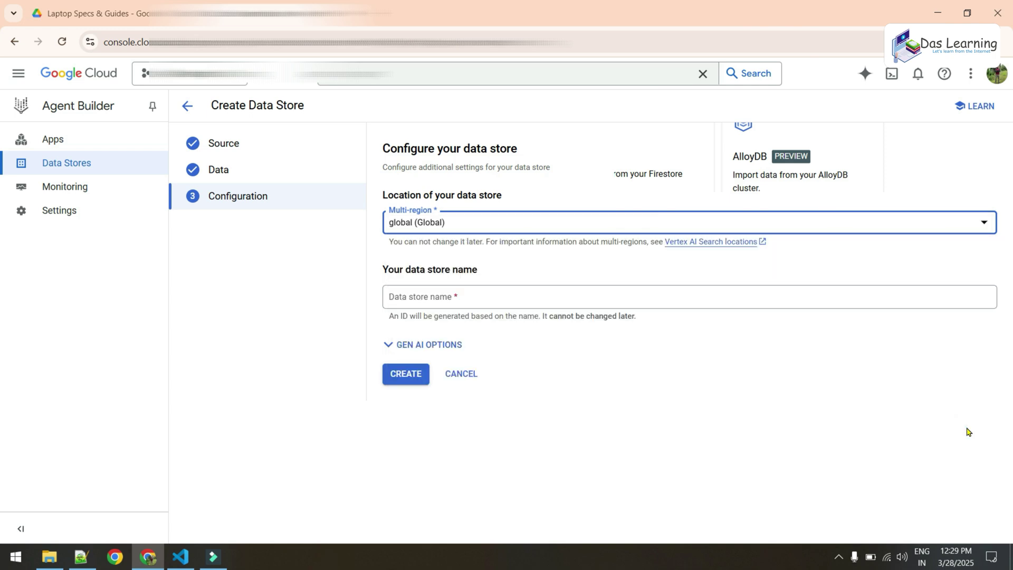
click(666, 299)
text(ag-space-)
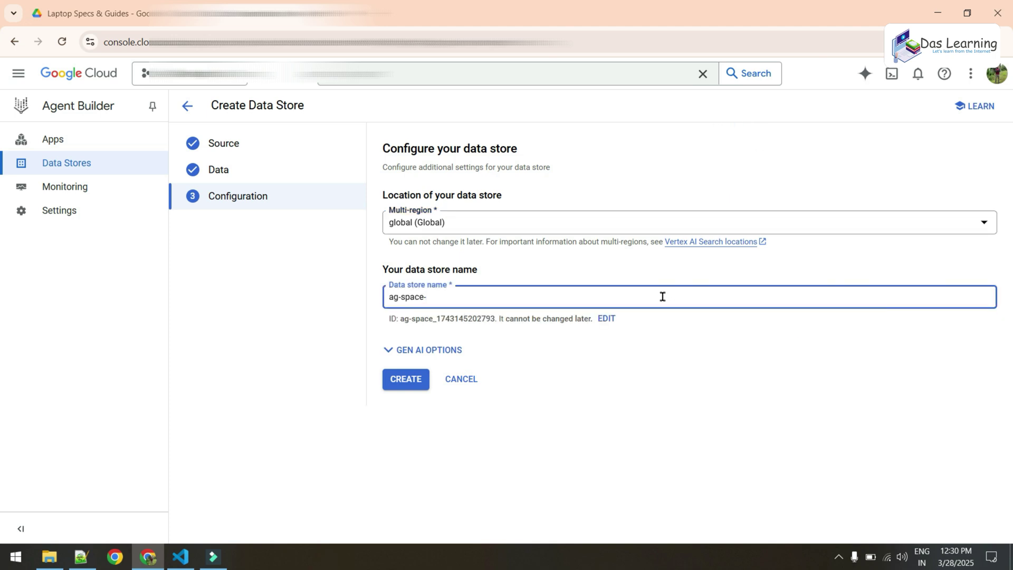
text(somnath)
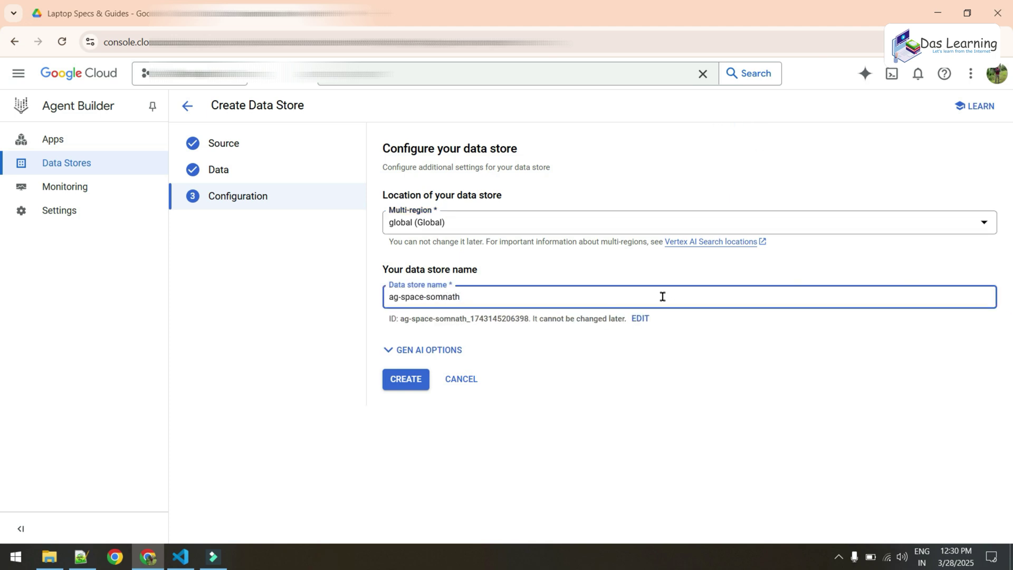
text(-das-drive)
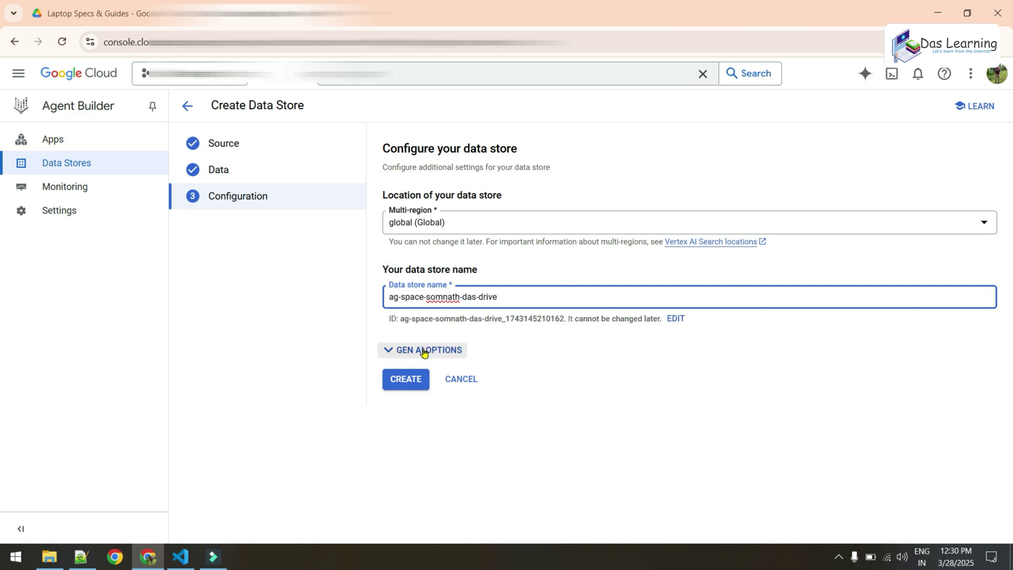
Create the Drive data store, leaving the Gen AI options collapsed
click(423, 351)
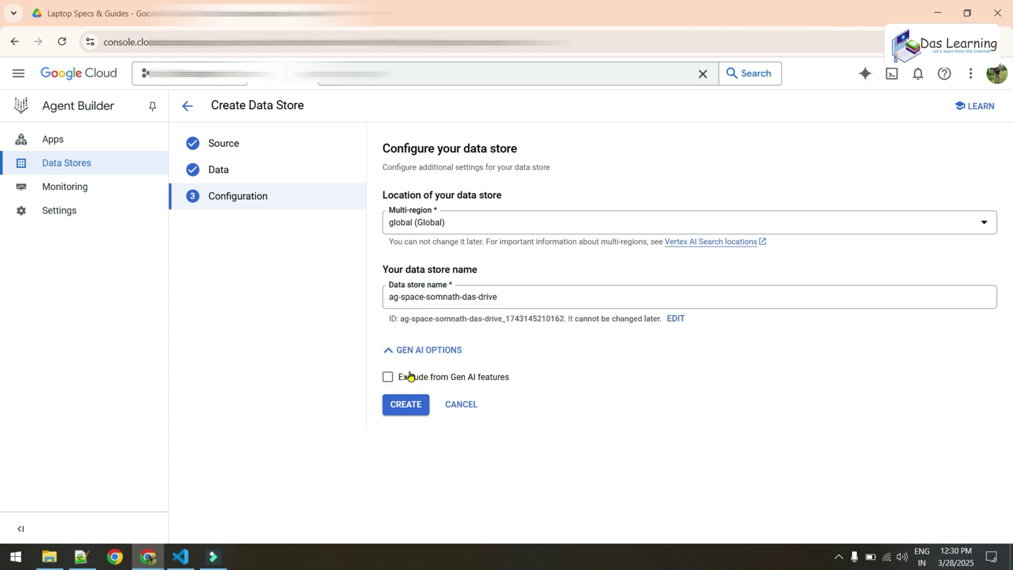
click(397, 350)
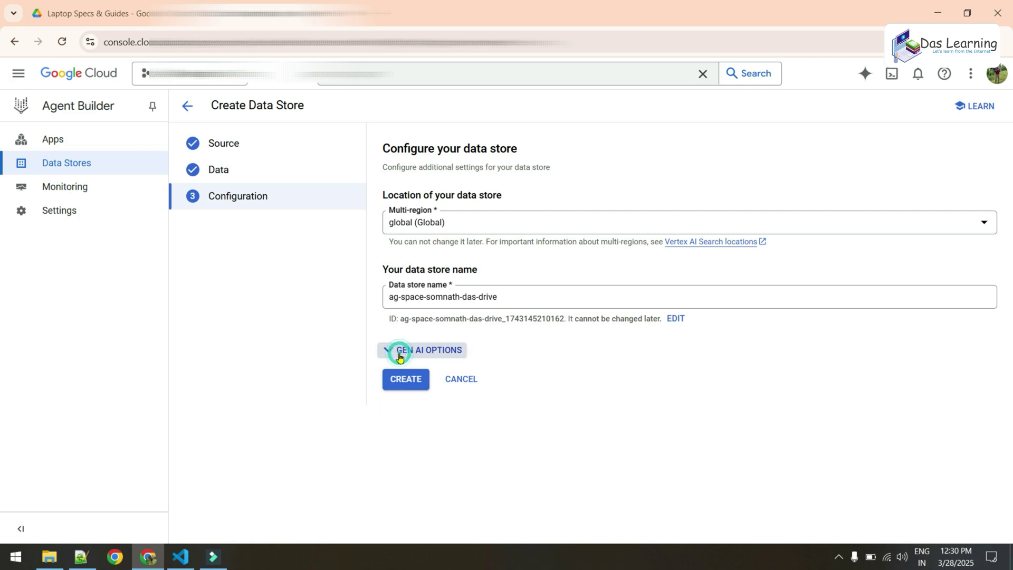
click(399, 384)
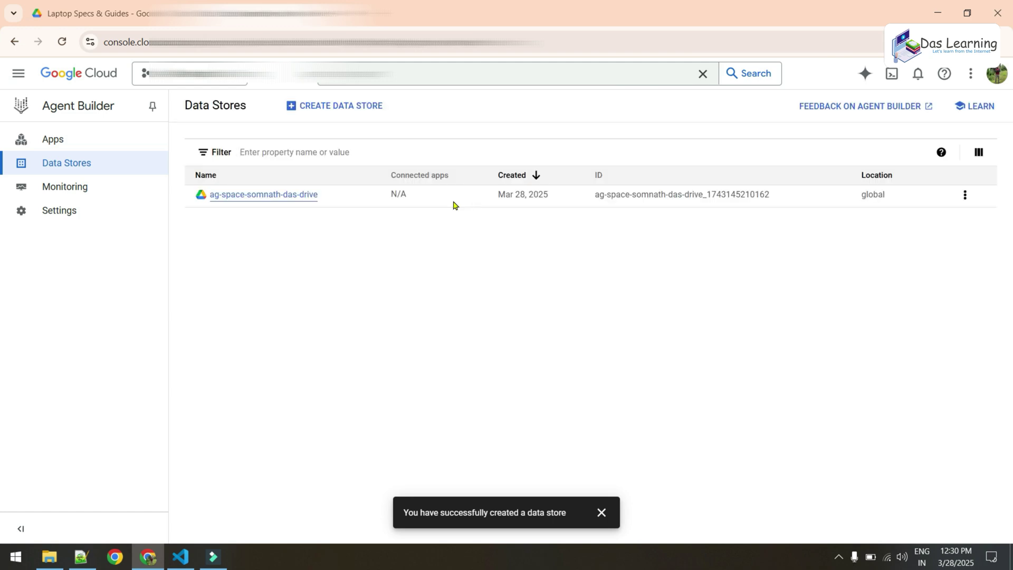
Start a new app of the Enterprise search and assistant type
click(71, 146)
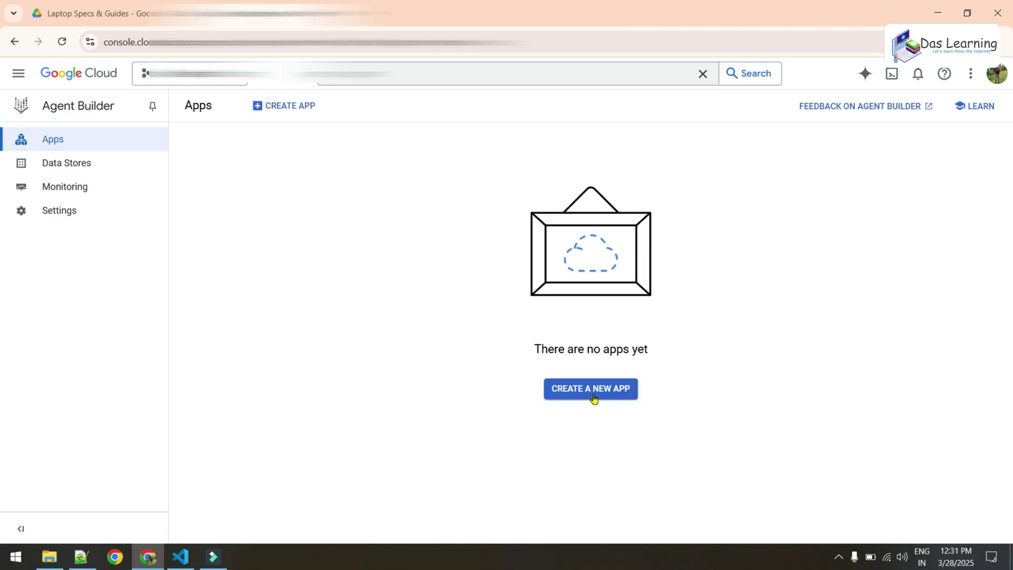
click(591, 388)
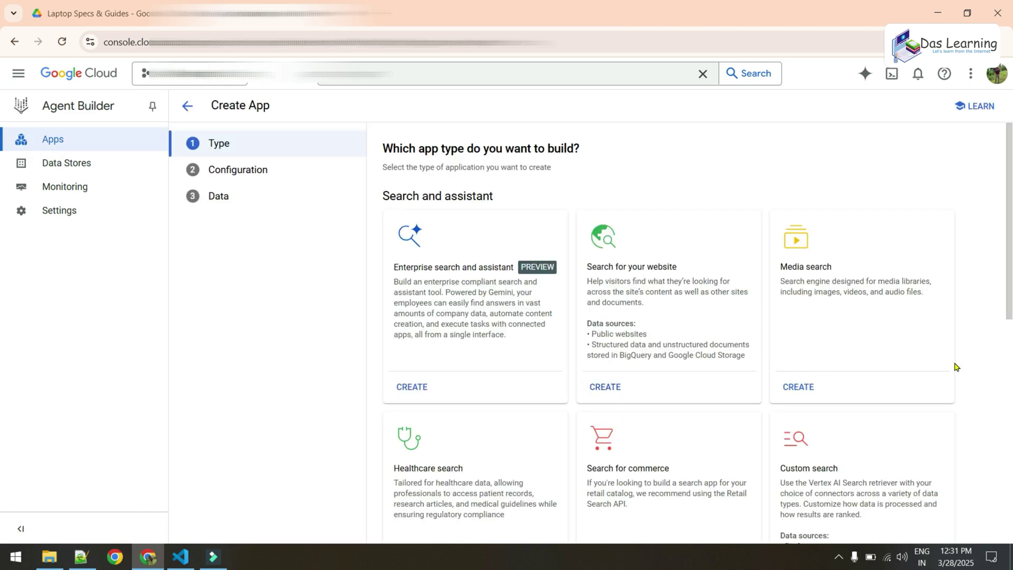
scroll(956, 367, down, 5)
scroll(956, 367, down, 3)
scroll(954, 366, up, 8)
drag(544, 267, 514, 267)
click(411, 387)
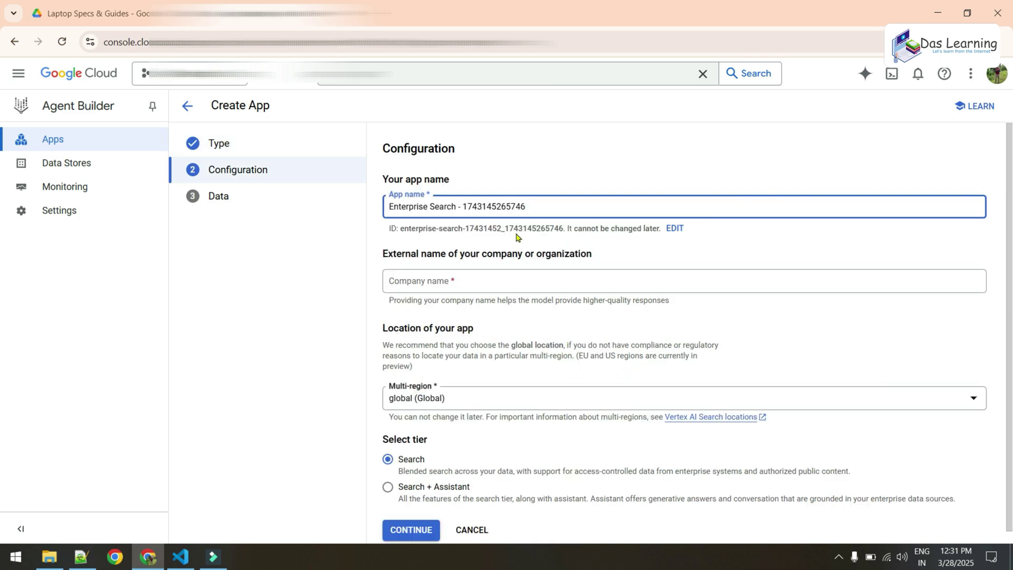
Replace the default app name with a custom name and keep the global location
click(541, 204)
triple_click(542, 203)
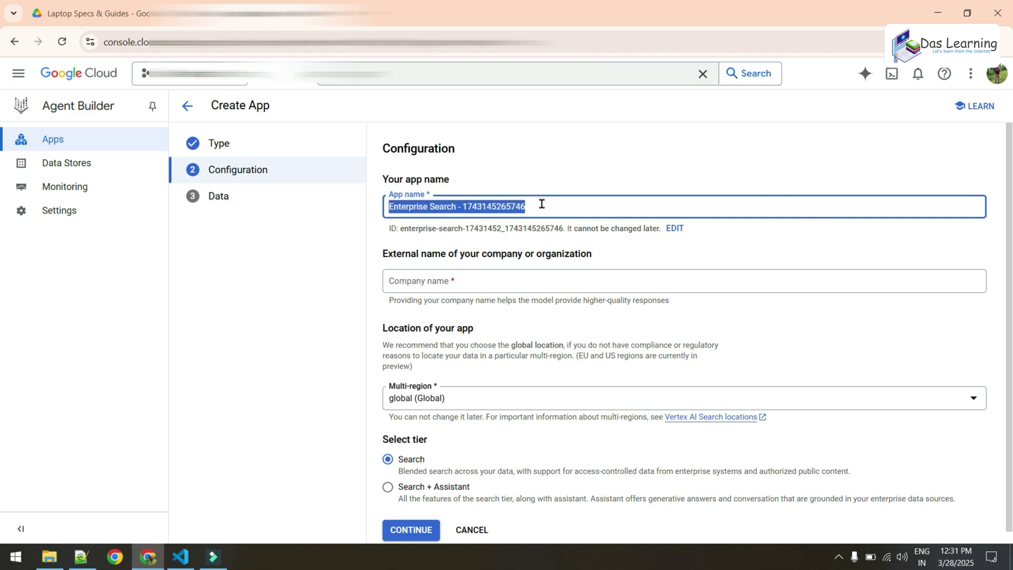
text(somnath-das-ag-space1)
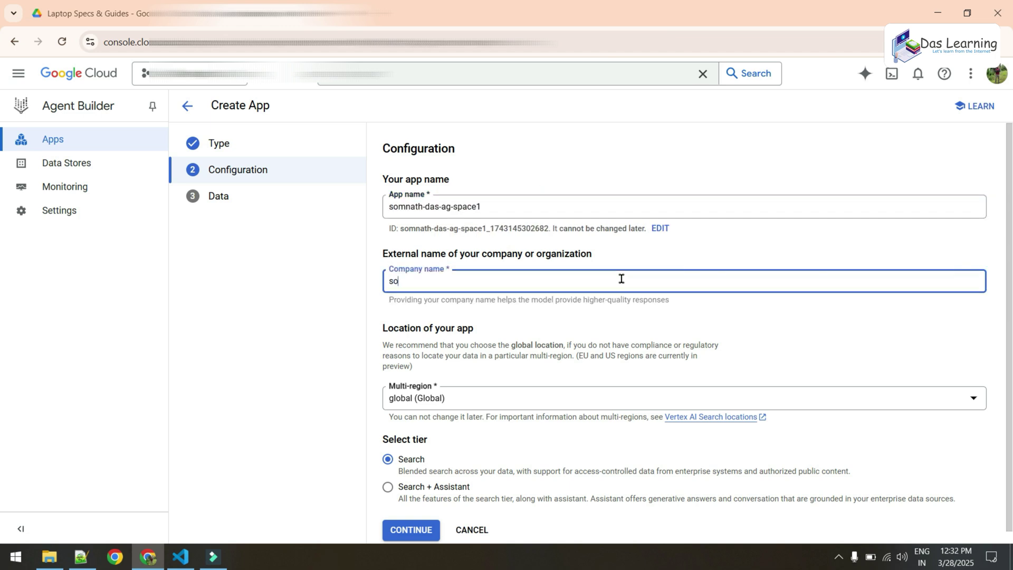
text(mnath)
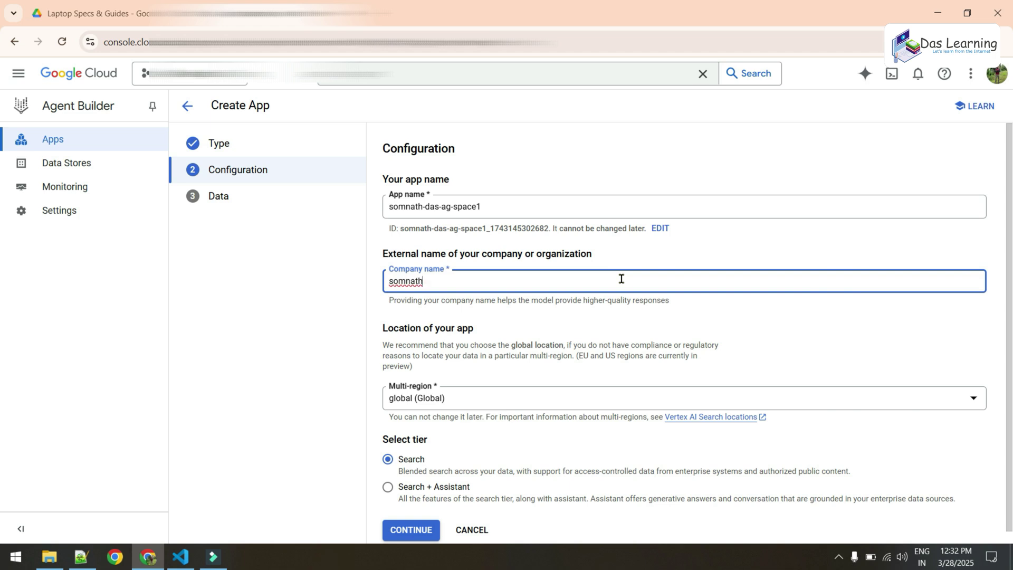
key(Tab)
key(Return)
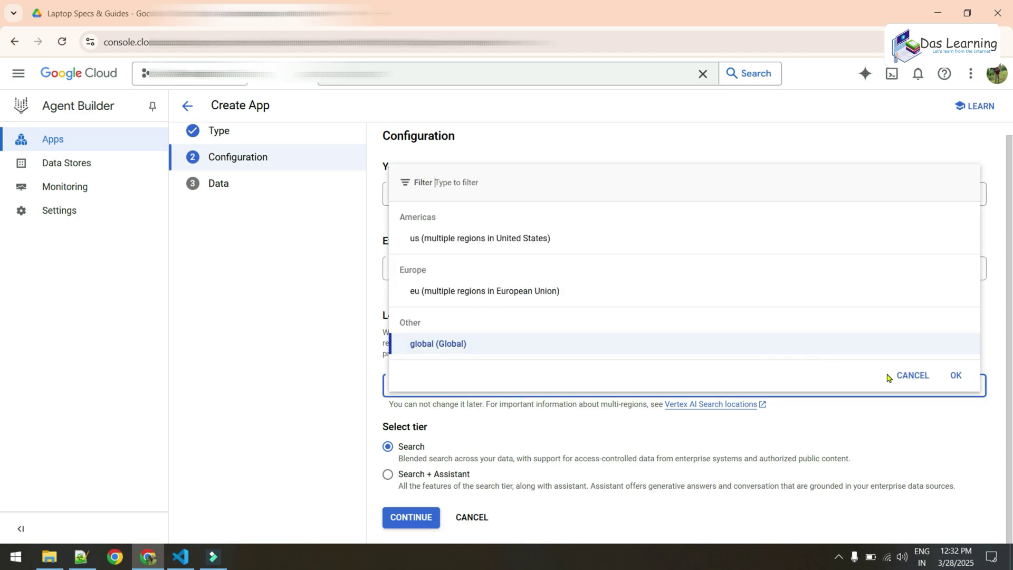
click(956, 376)
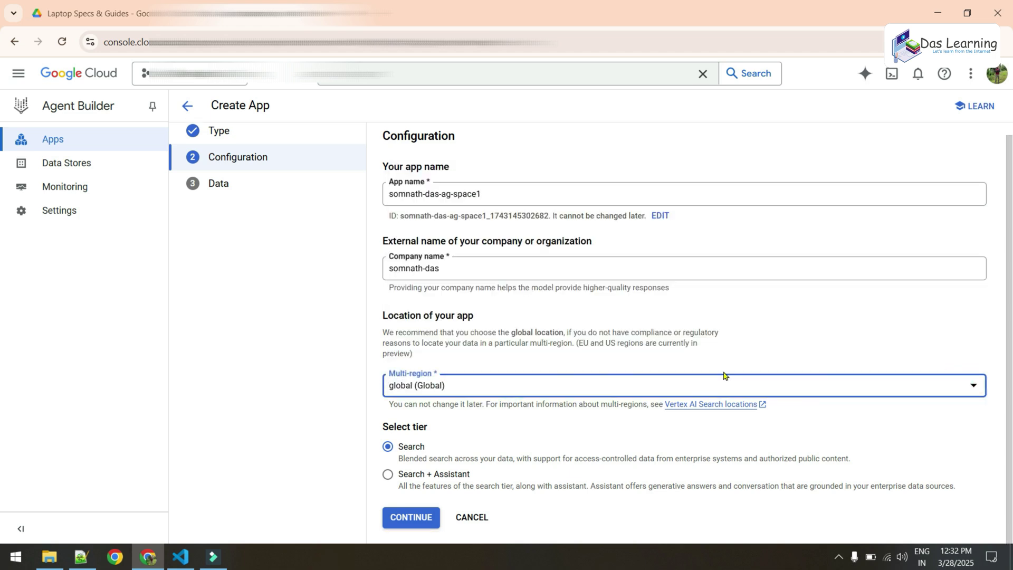
Choose the Search + Assistant tier for the app
click(388, 475)
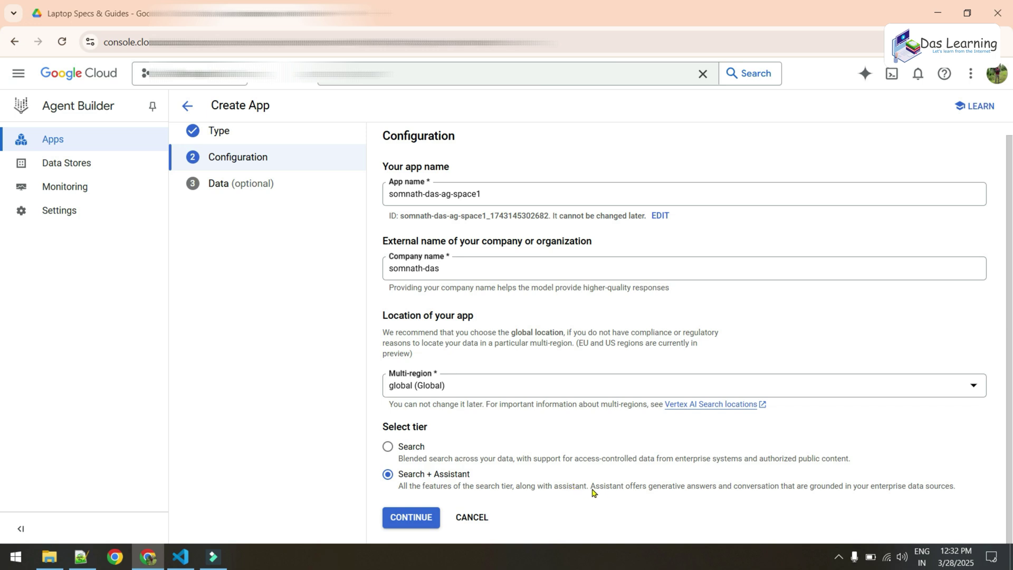
drag(592, 491, 768, 496)
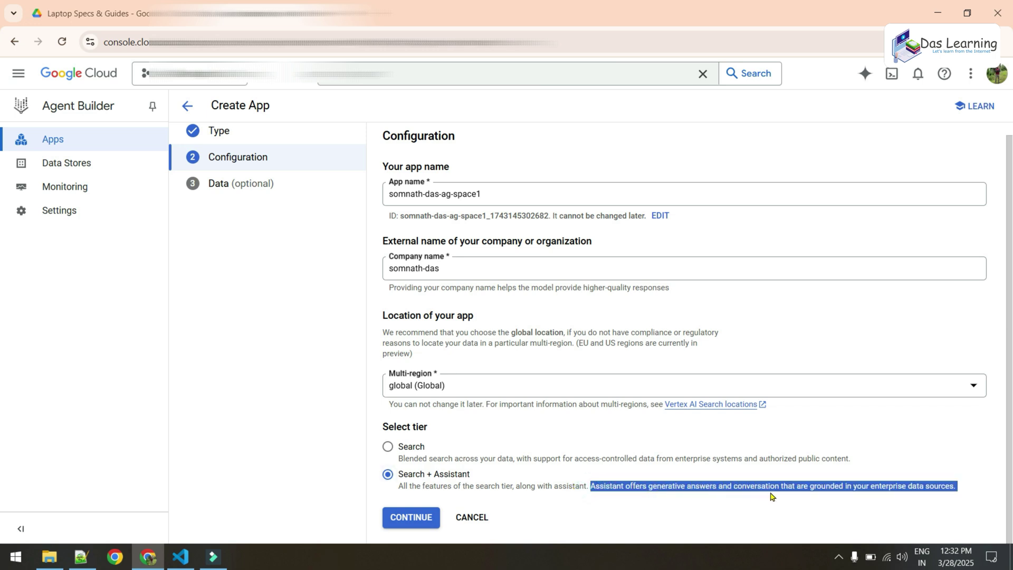
click(479, 437)
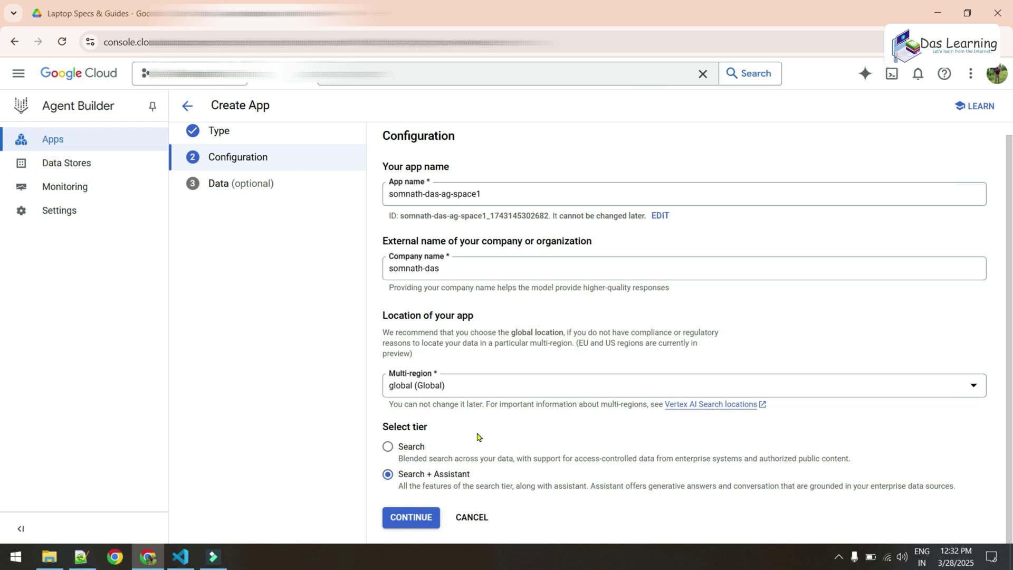
Select the Google Drive data store for the app and create it
click(411, 517)
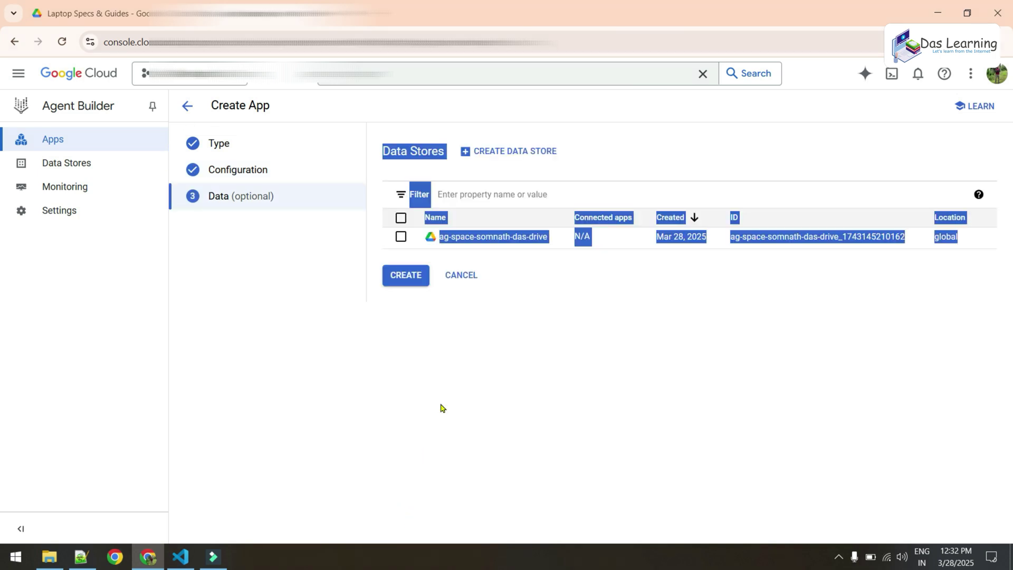
click(445, 391)
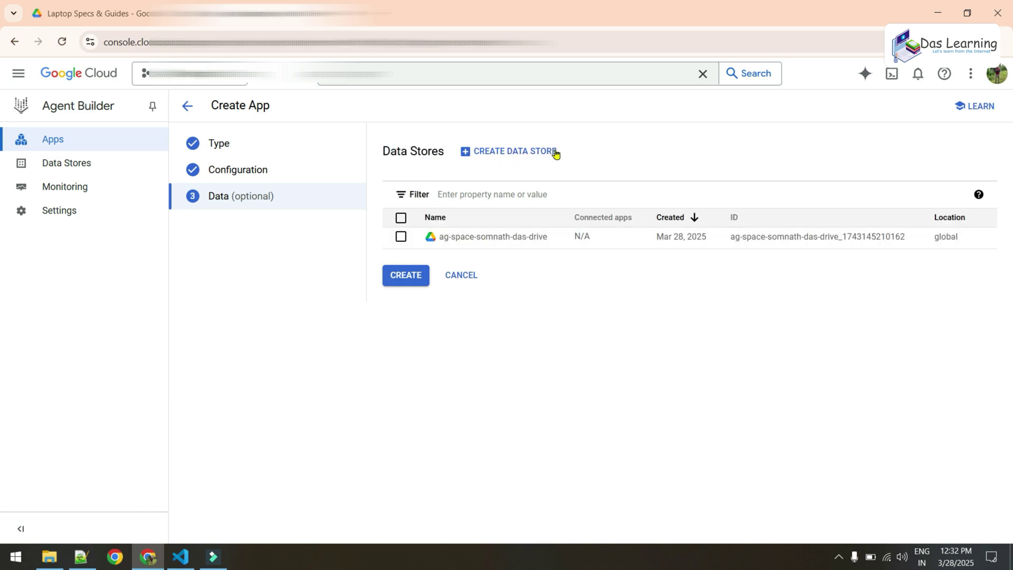
click(401, 237)
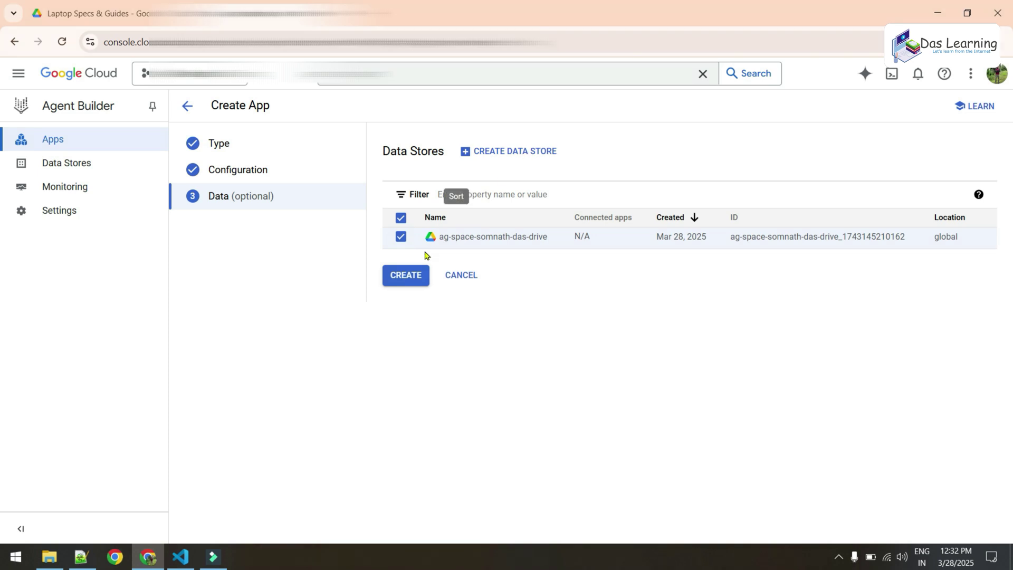
click(402, 279)
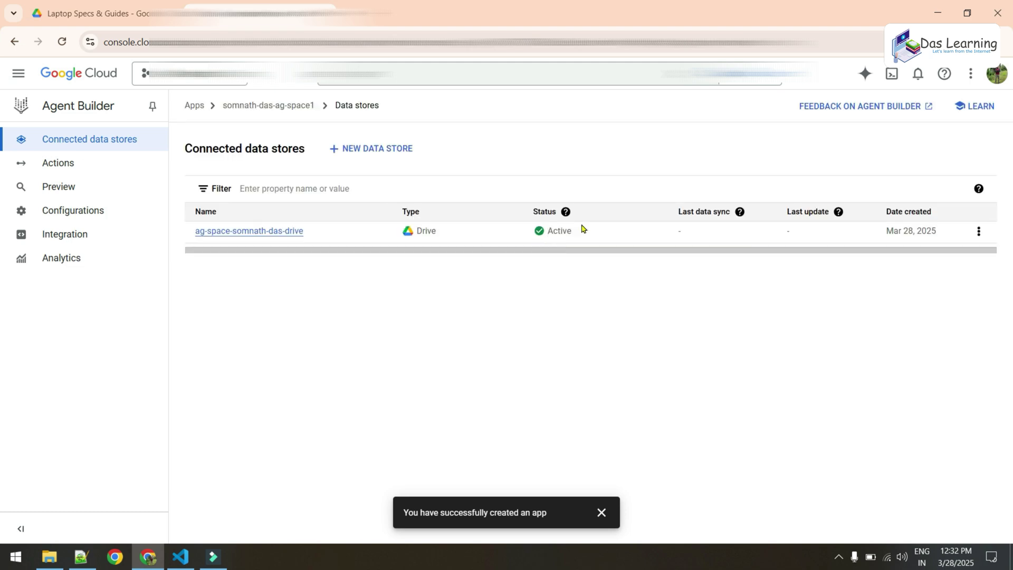
Review the app's Actions page and dismiss the app-created success message
click(68, 163)
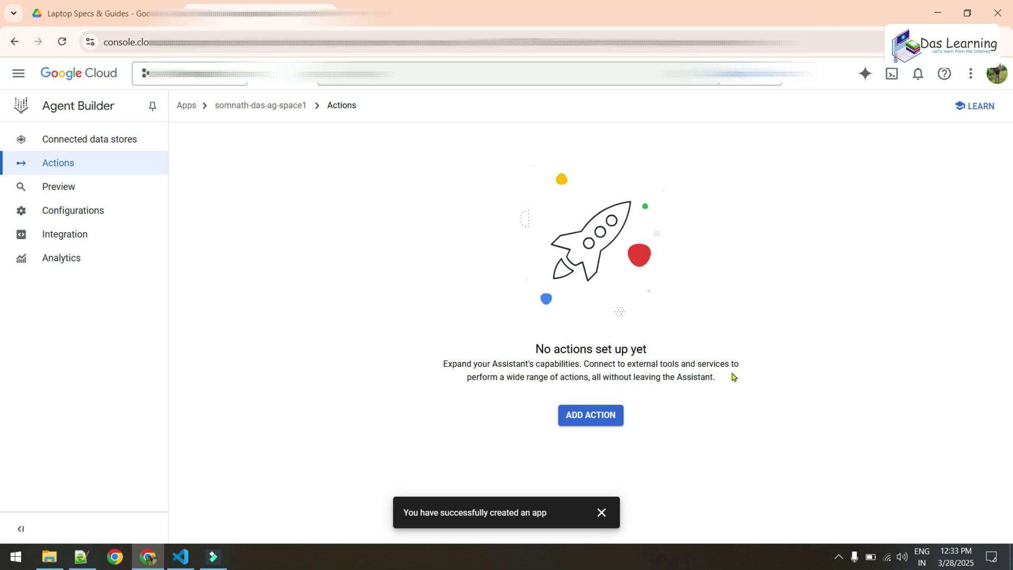
drag(725, 382, 444, 361)
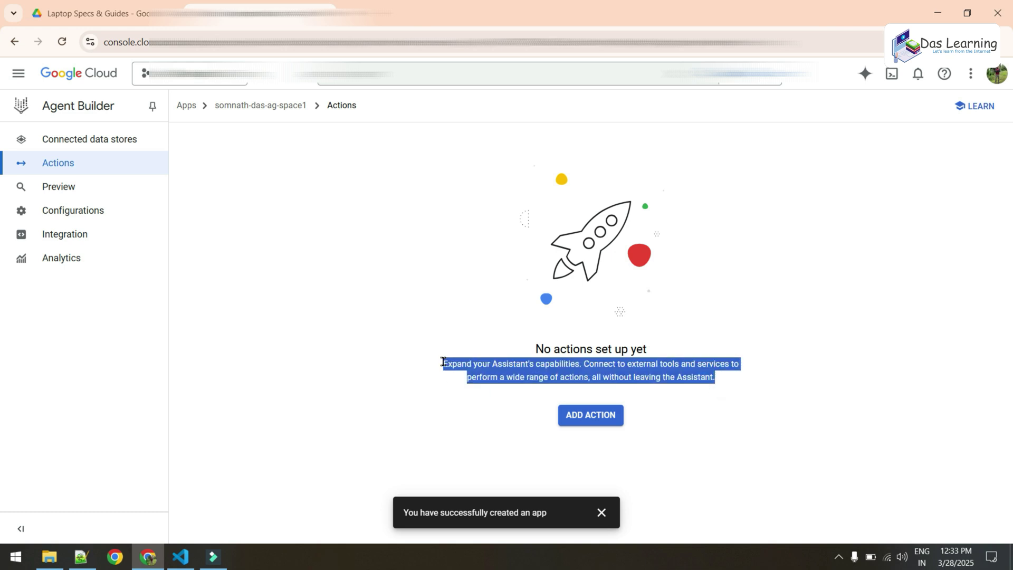
click(602, 513)
click(680, 366)
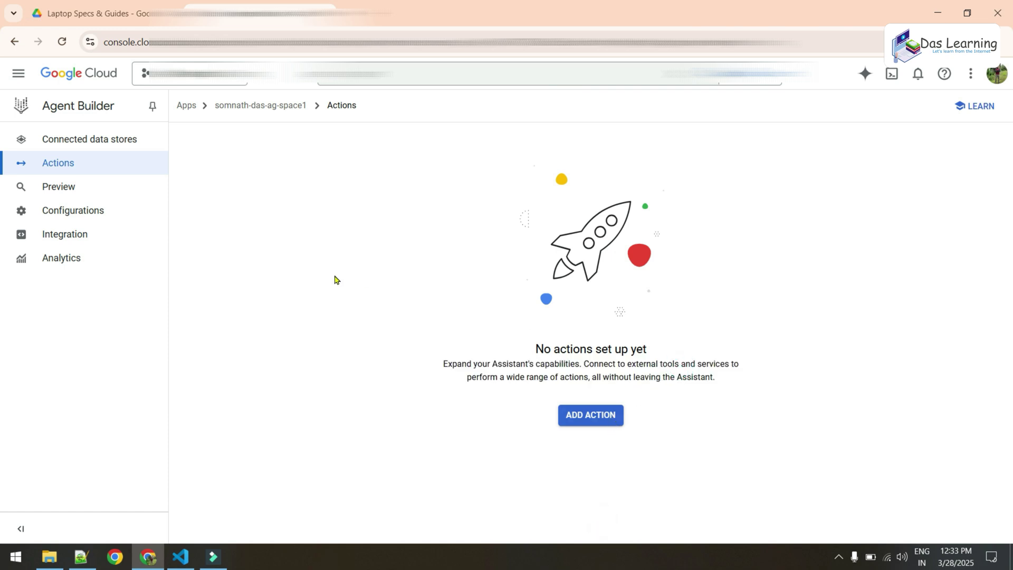
Look through Preview, Configurations in mobile layout, and Integration language settings, leaving them unchanged
click(79, 197)
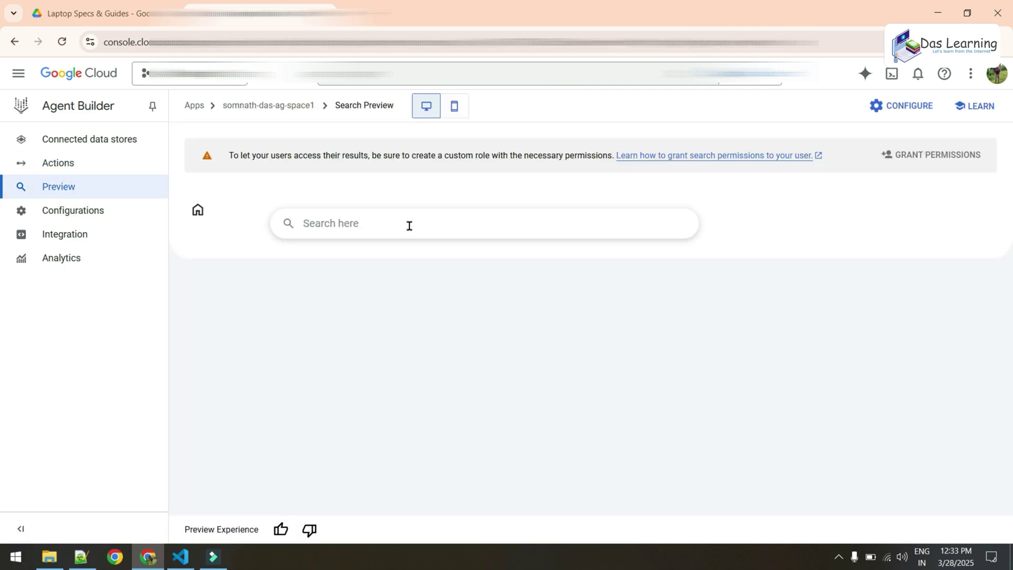
click(107, 213)
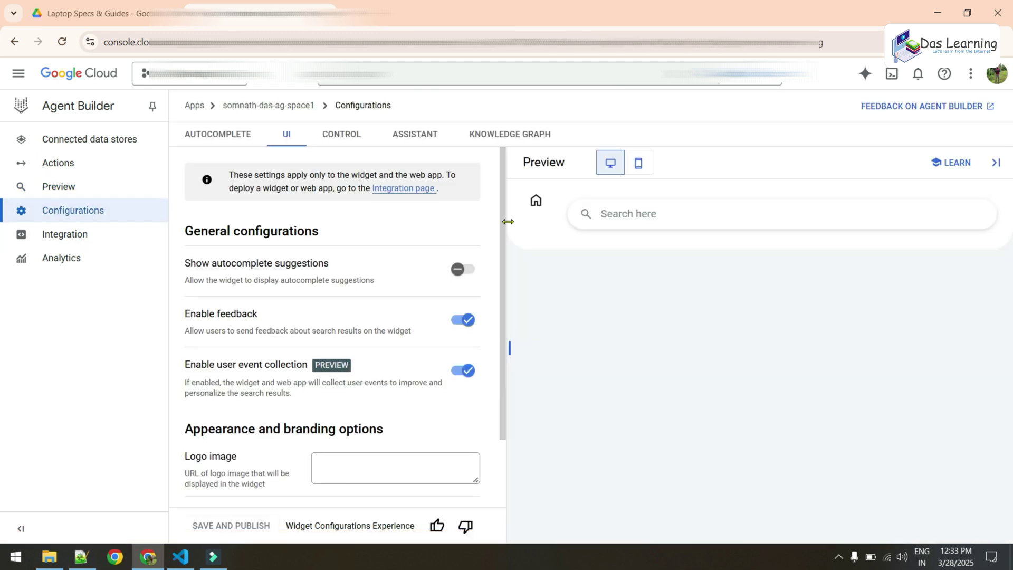
click(645, 165)
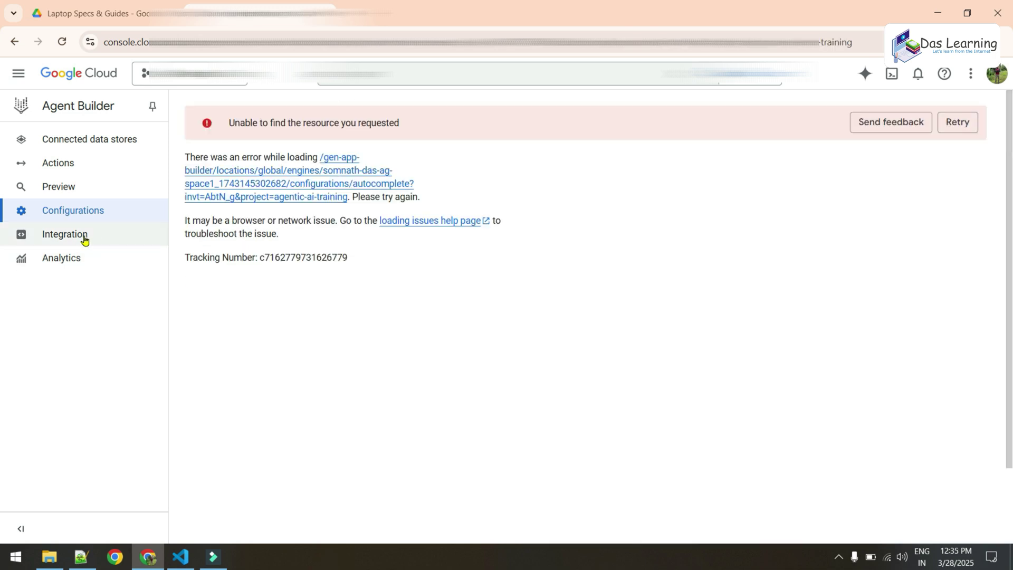
click(85, 237)
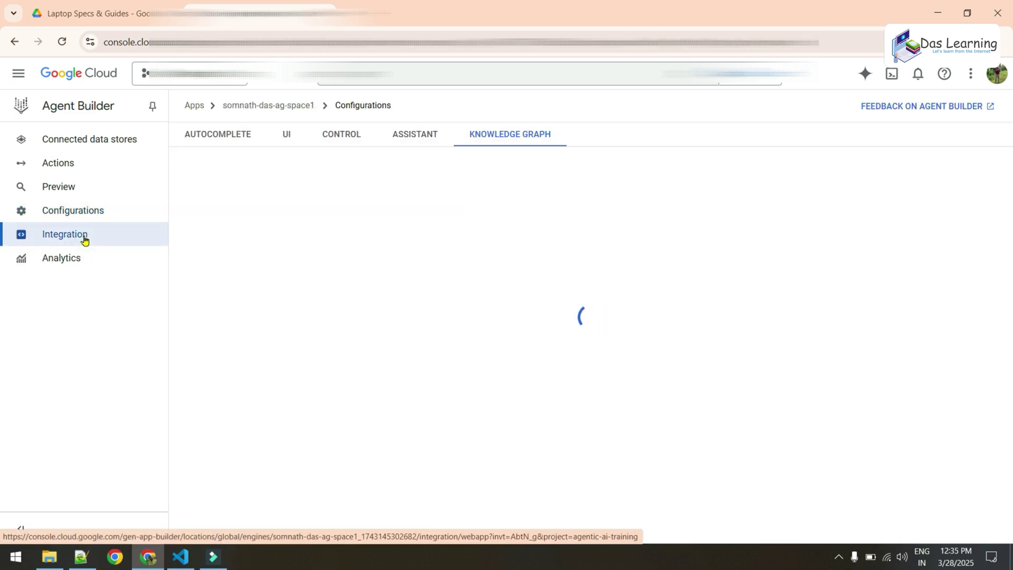
click(337, 301)
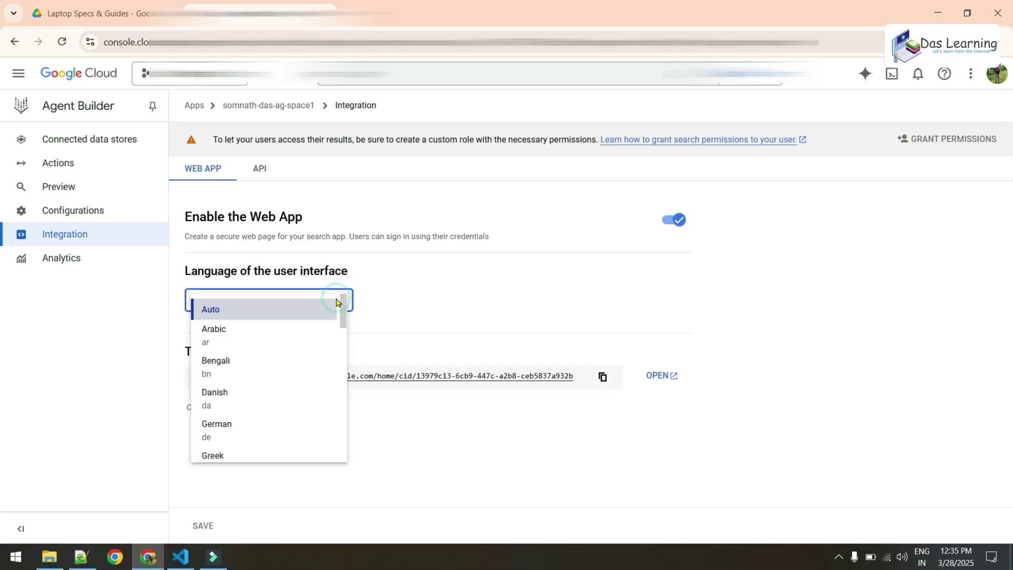
click(459, 369)
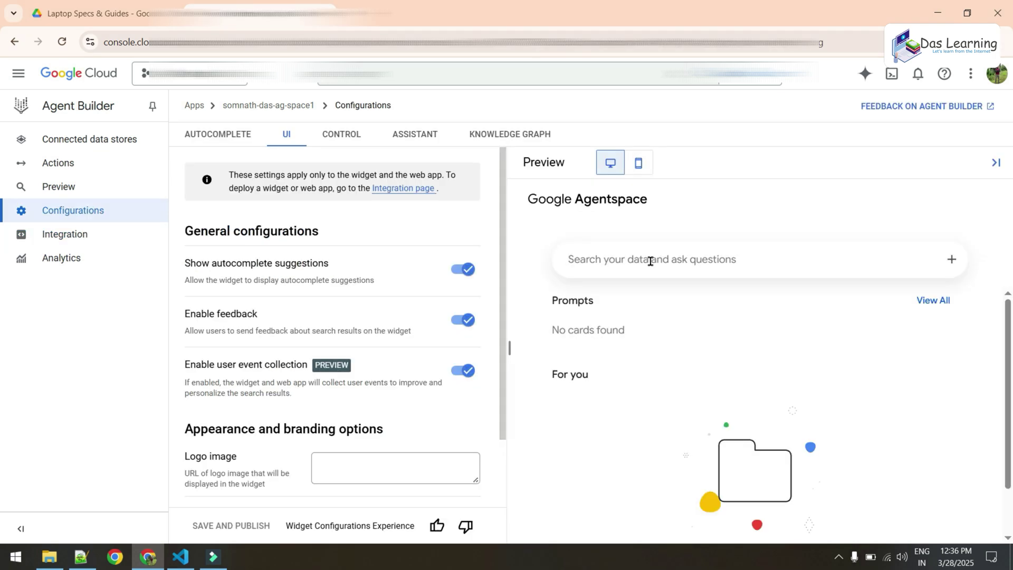
Ask the preview 'can you tell me which are the laptops have dedicated GPU?' and read the answer
text(ca)
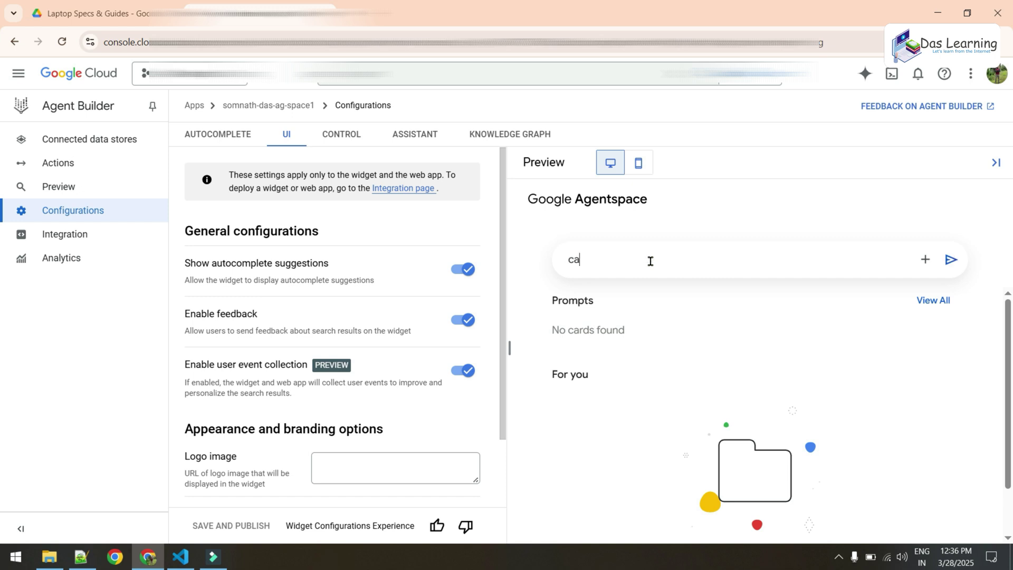
text(n you tell me which are the la)
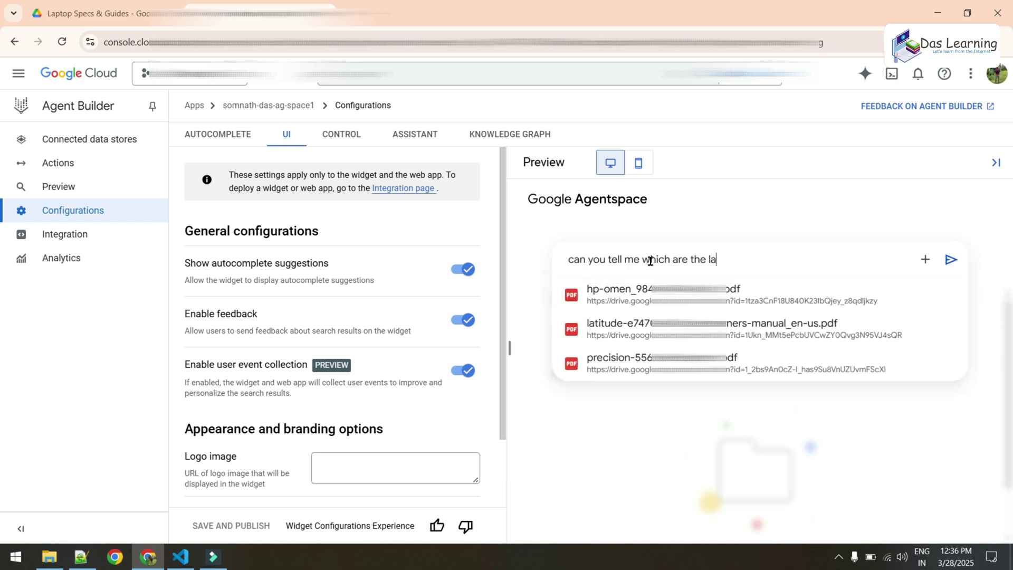
text(ptops have dedicated GPU?)
key(Return)
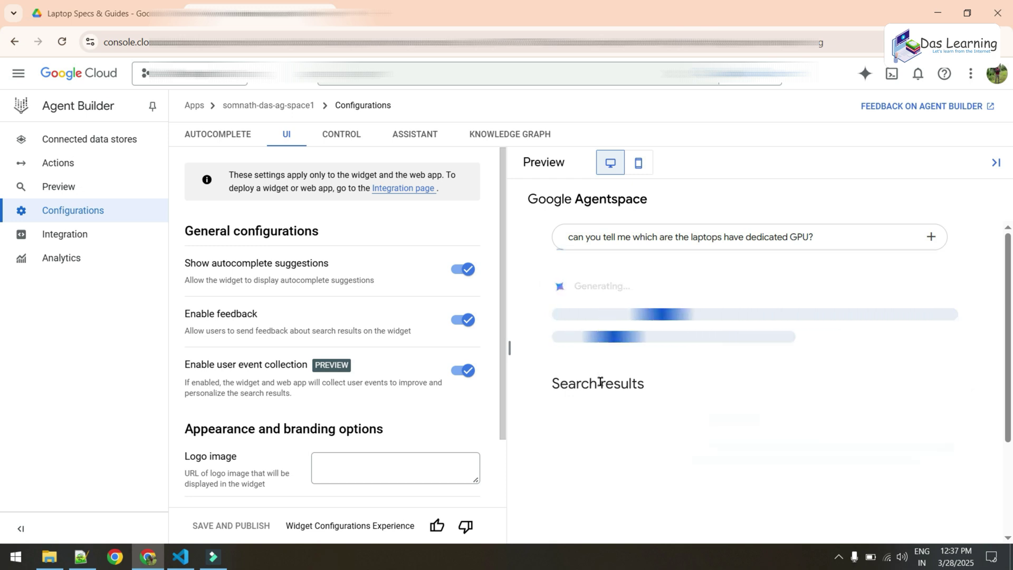
drag(513, 349, 384, 348)
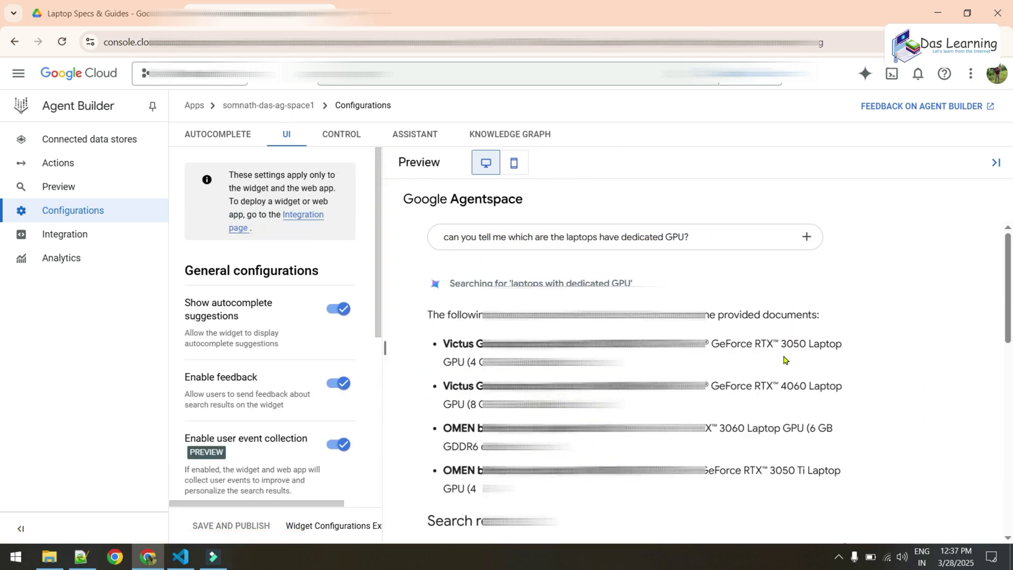
scroll(921, 357, down, 1)
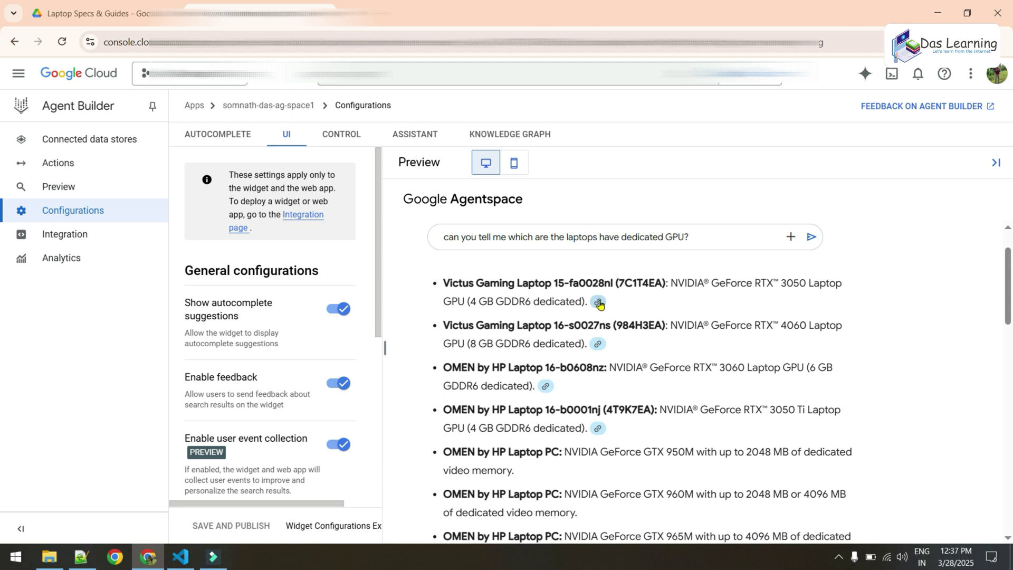
scroll(687, 285, down, 1)
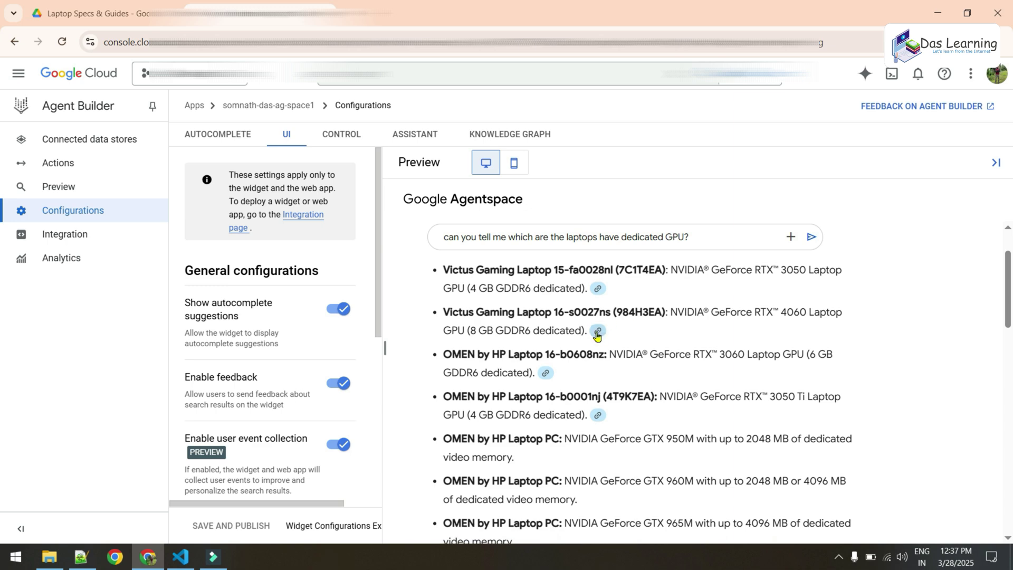
mouse_move(597, 334)
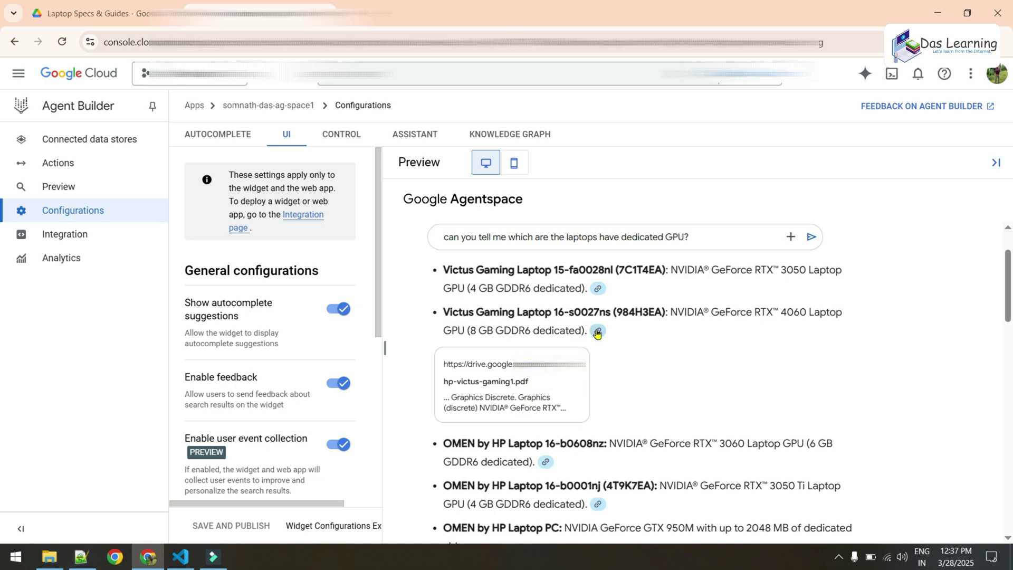
scroll(641, 351, down, 1)
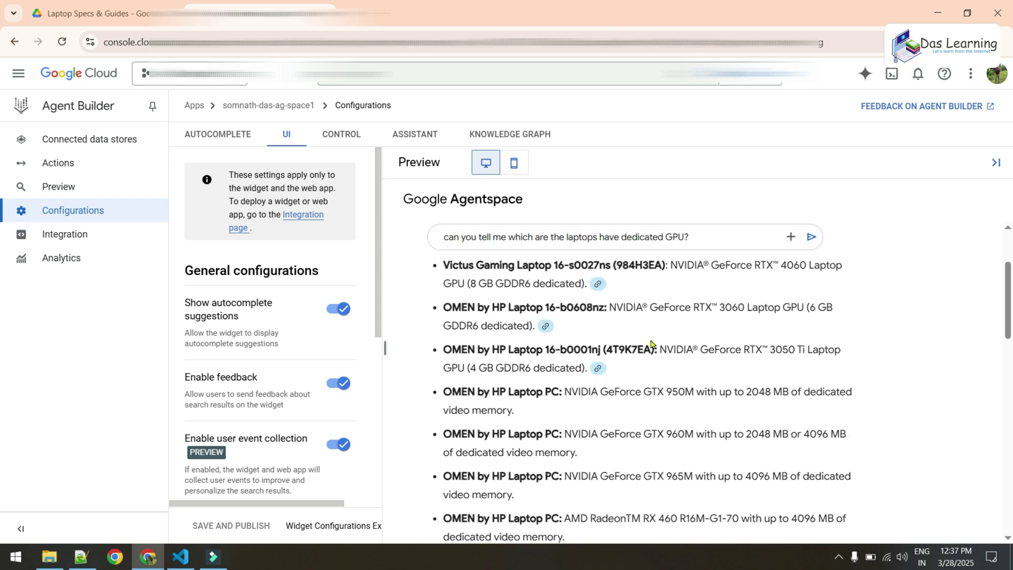
scroll(650, 342, down, 1)
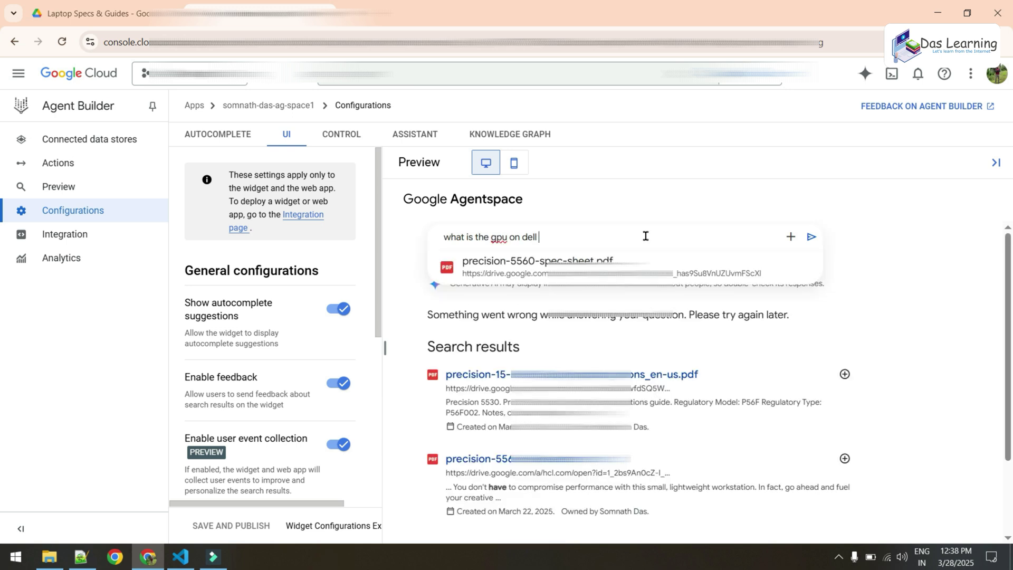
Follow up with 'precesion 5530?' and review the four listed GPUs and citations
text(precesion )
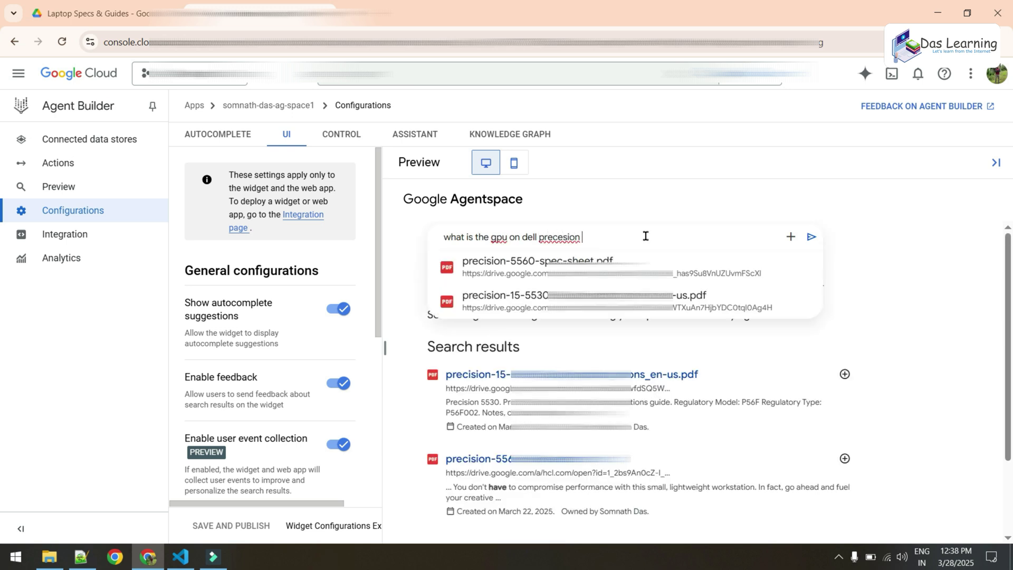
text(5530?)
key(Return)
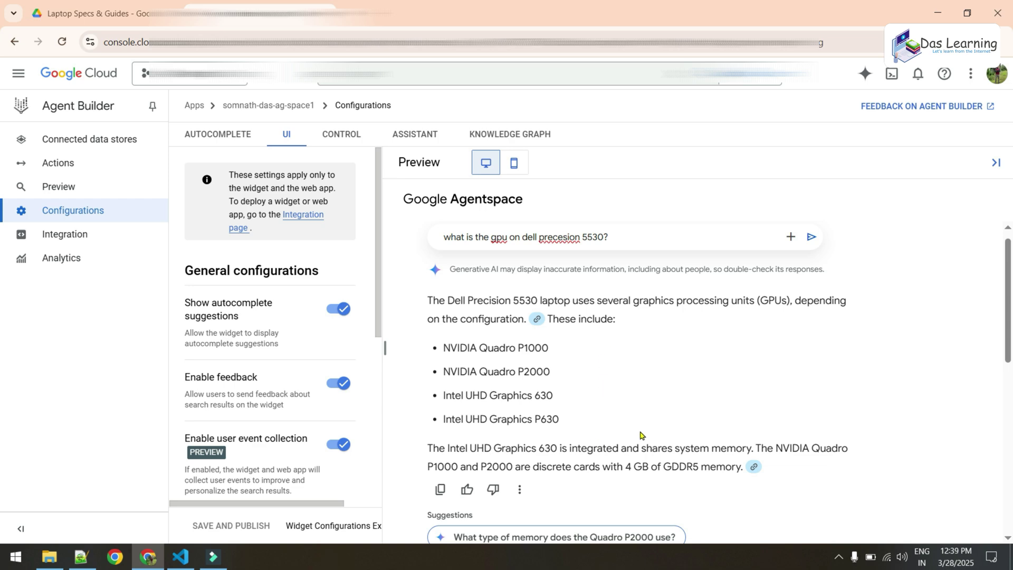
scroll(641, 438, down, 3)
scroll(647, 433, up, 2)
scroll(647, 436, up, 2)
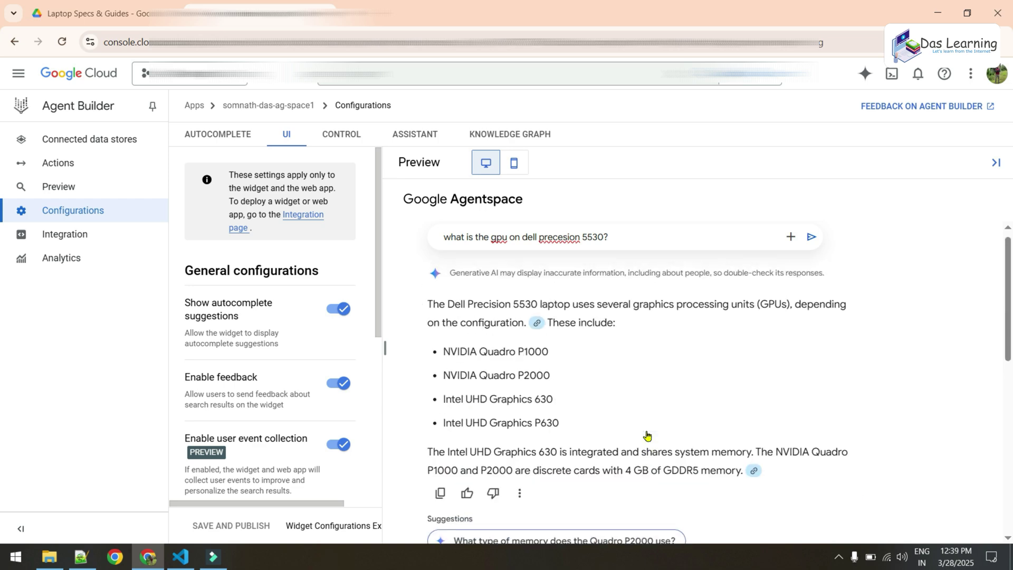
scroll(638, 344, down, 2)
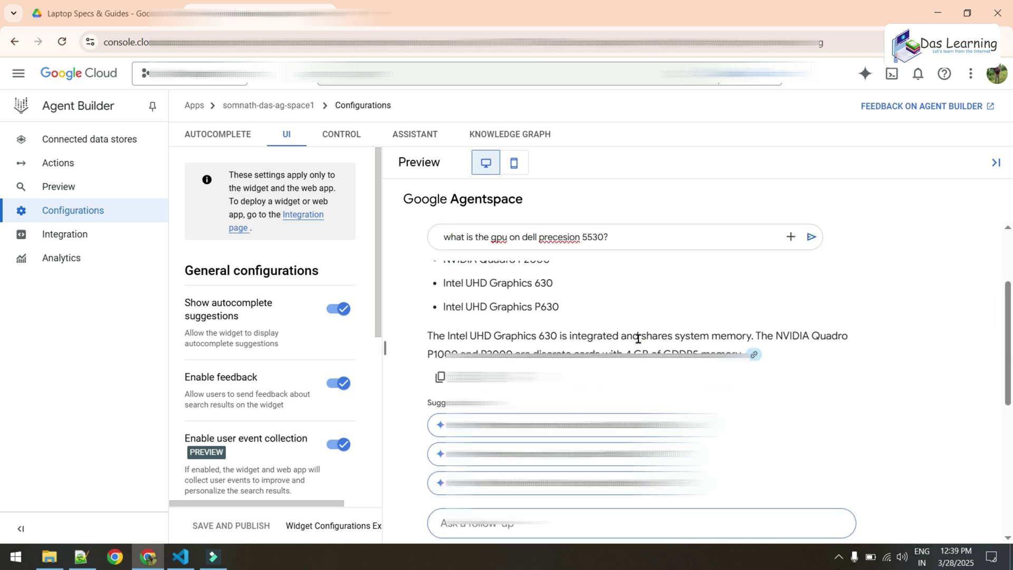
scroll(638, 339, down, 3)
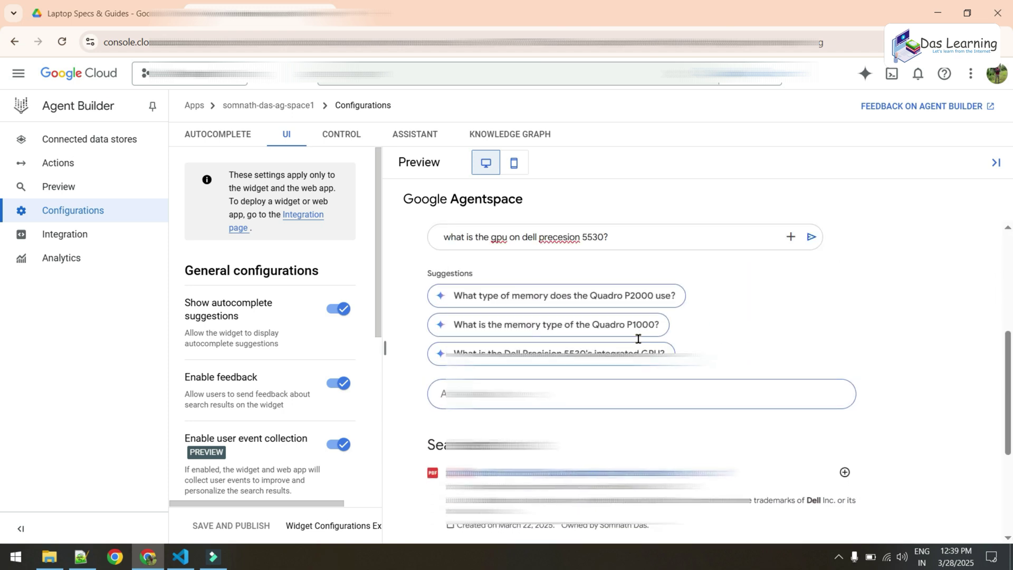
scroll(637, 339, up, 6)
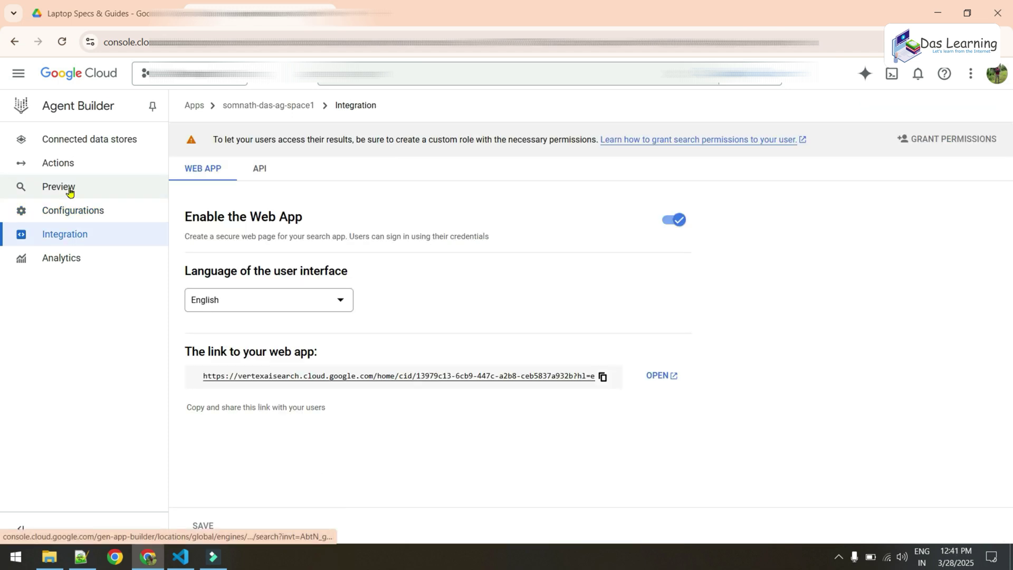
Ask the preview which laptop has 8gb ddr6 graphics and give the answer a thumbs-down
click(69, 190)
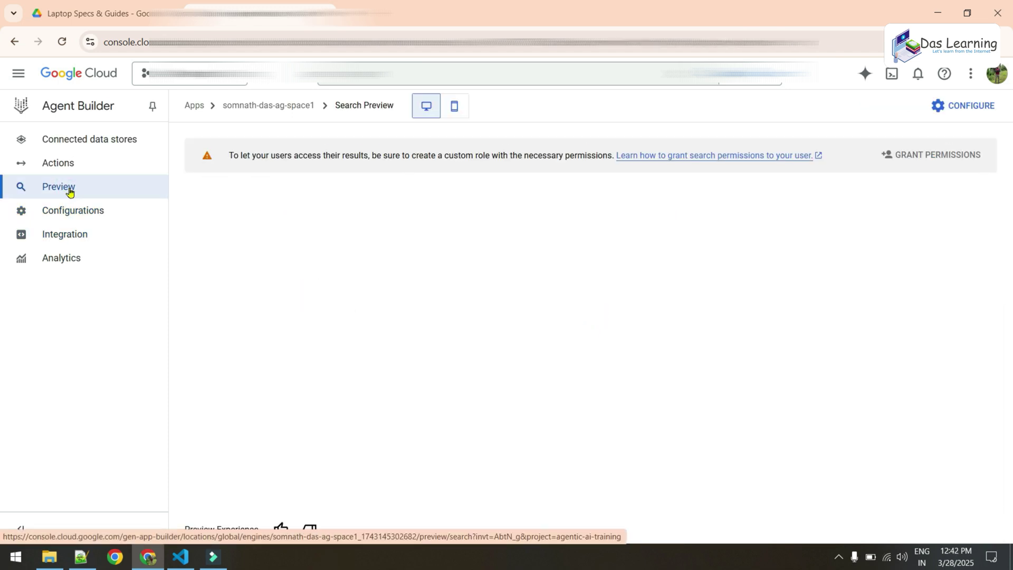
click(477, 266)
text(show me the laptops which )
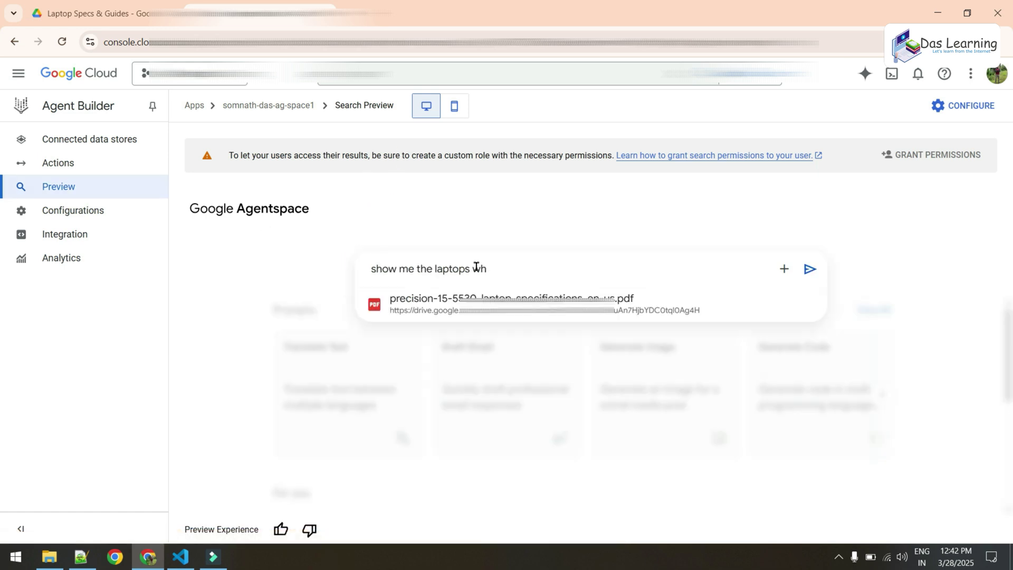
text(does not)
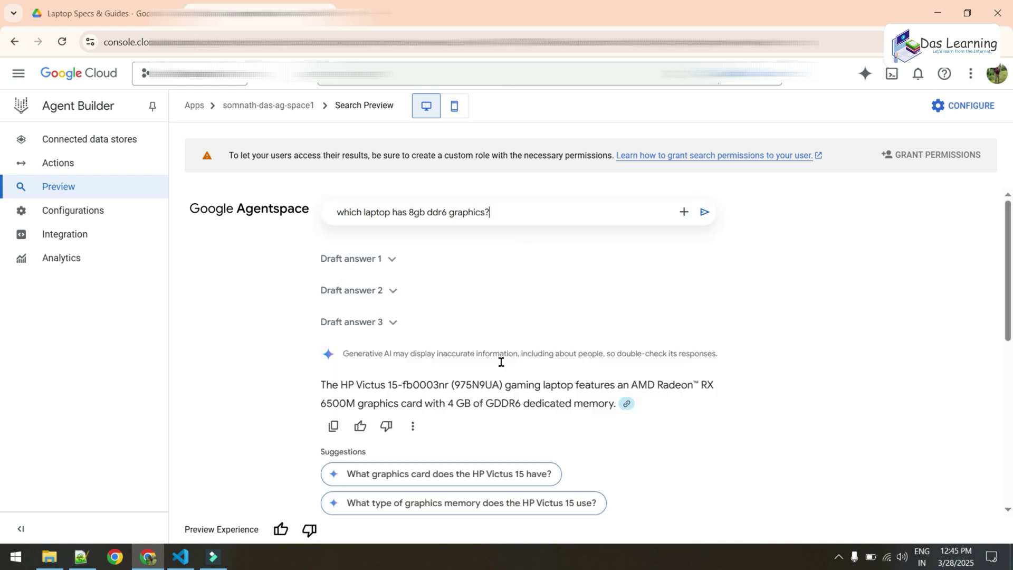
click(388, 427)
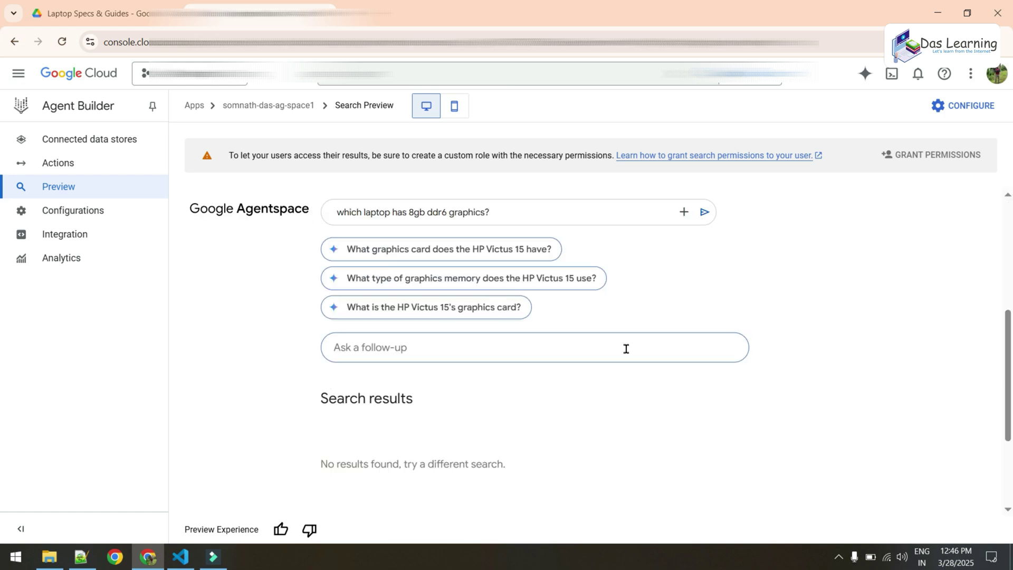